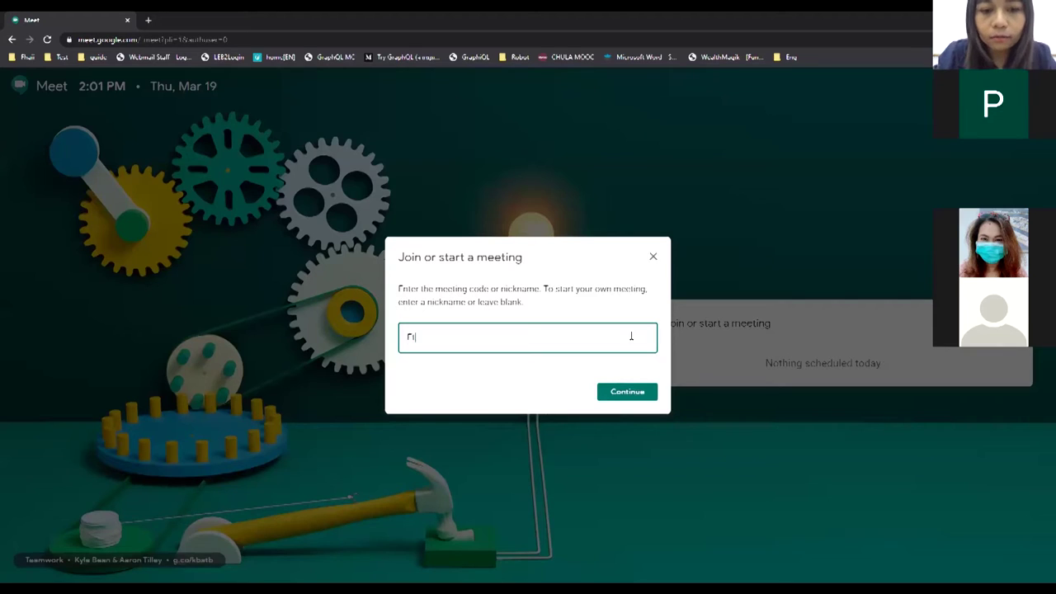
Start a meeting with the nickname ETS KMUTT
type("TS KM")
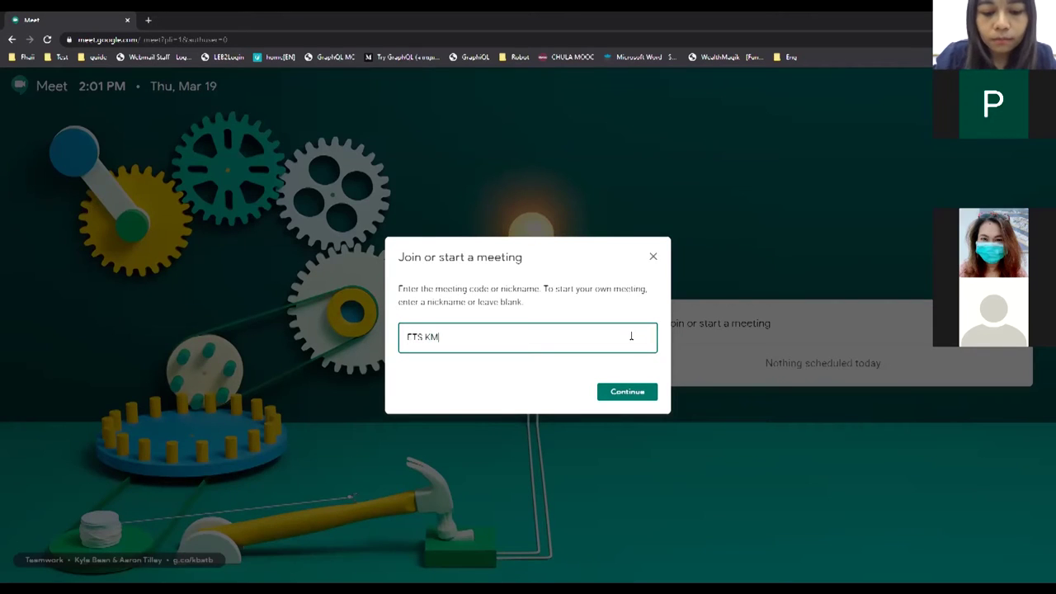
type("UTT")
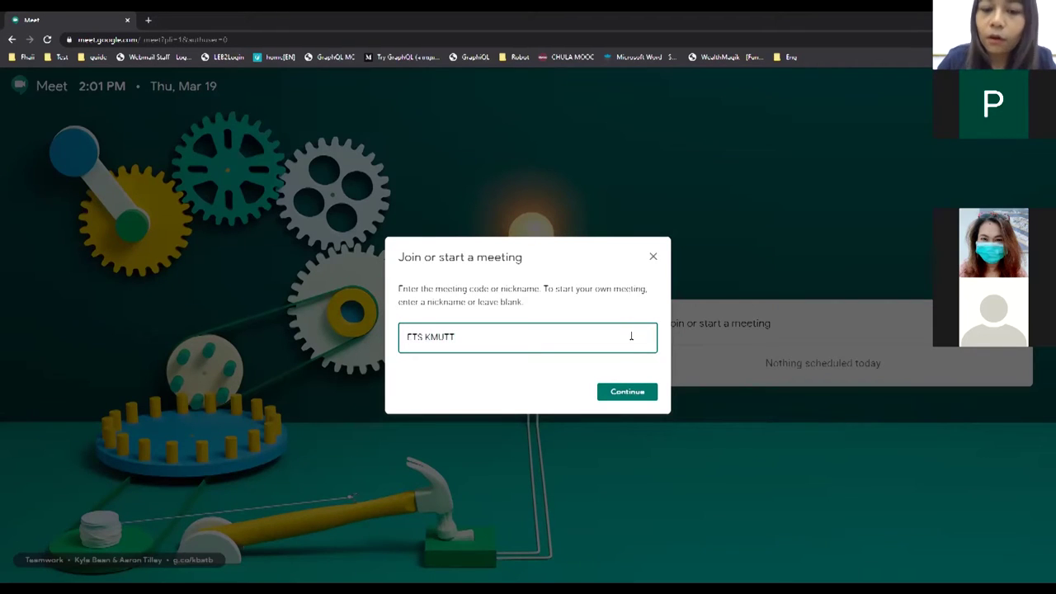
left_click(627, 391)
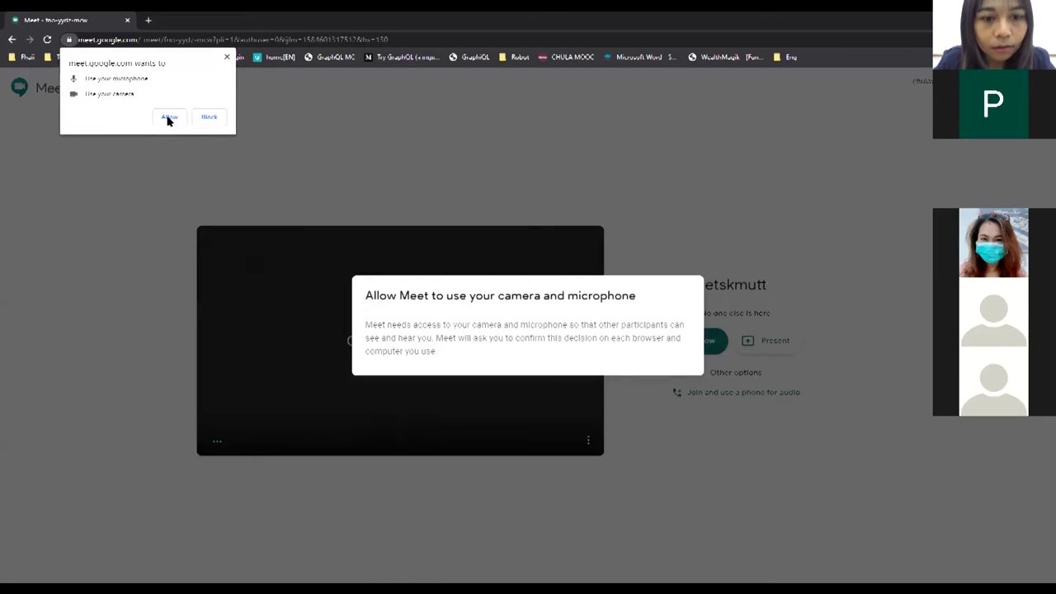
Allow Meet to use the microphone and camera, dismiss the device warning and join the meeting
left_click(169, 117)
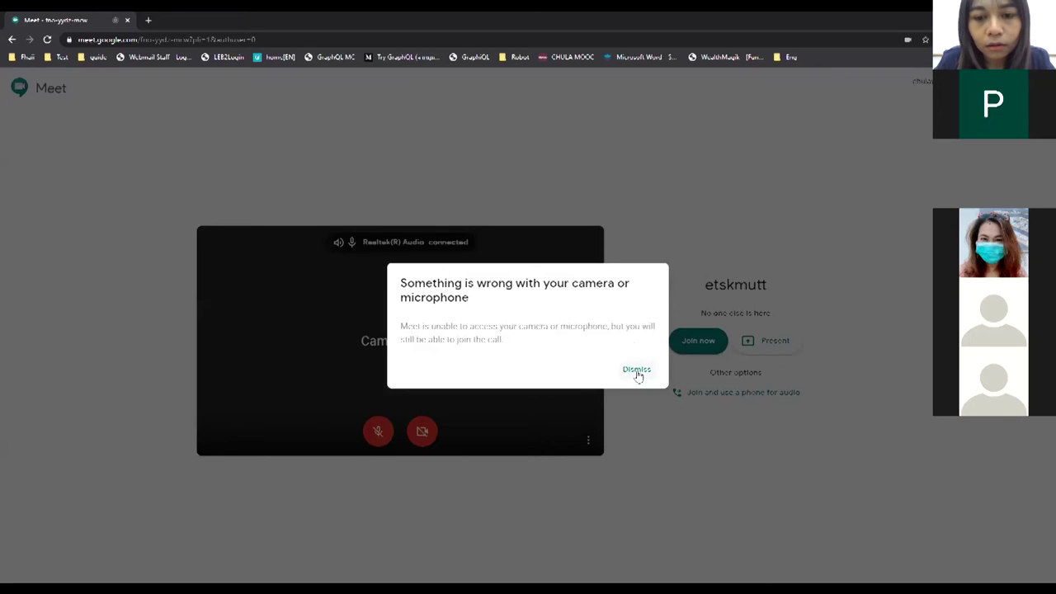
left_click(636, 373)
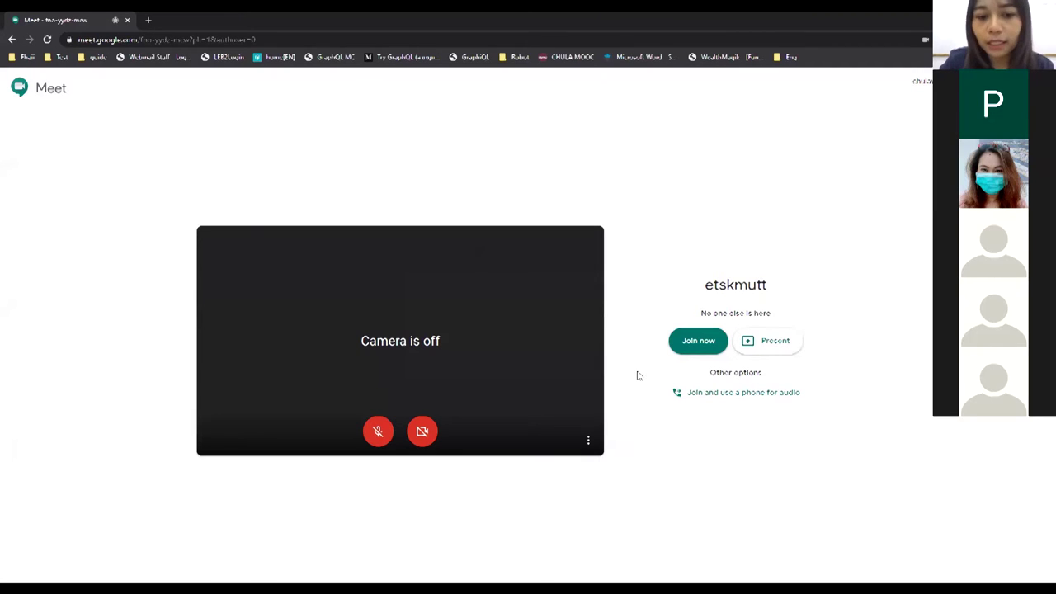
left_click(697, 341)
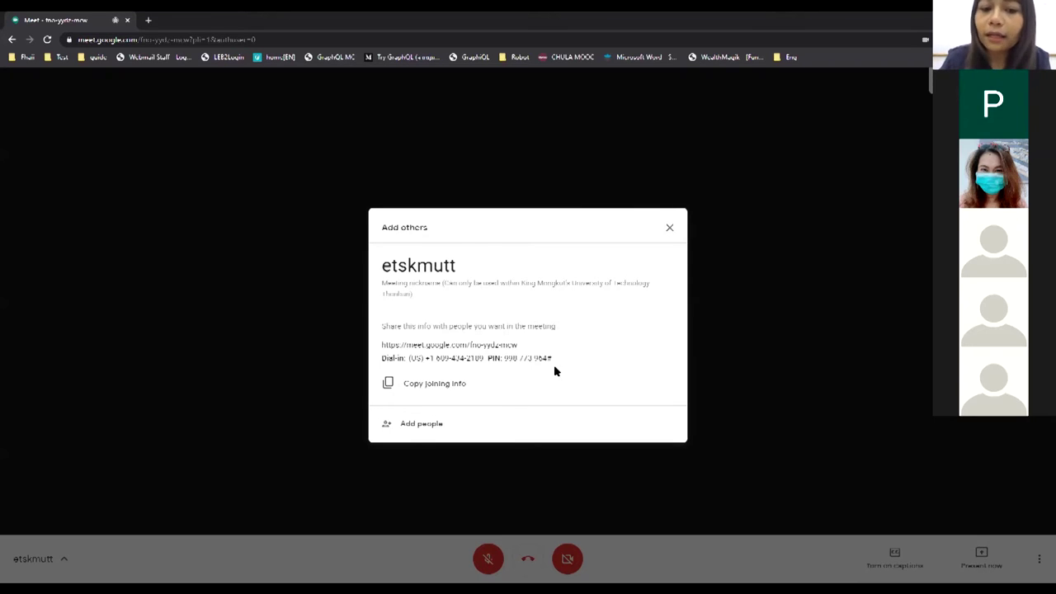
Copy the meeting's joining info and close the Add others dialog
left_click(494, 389)
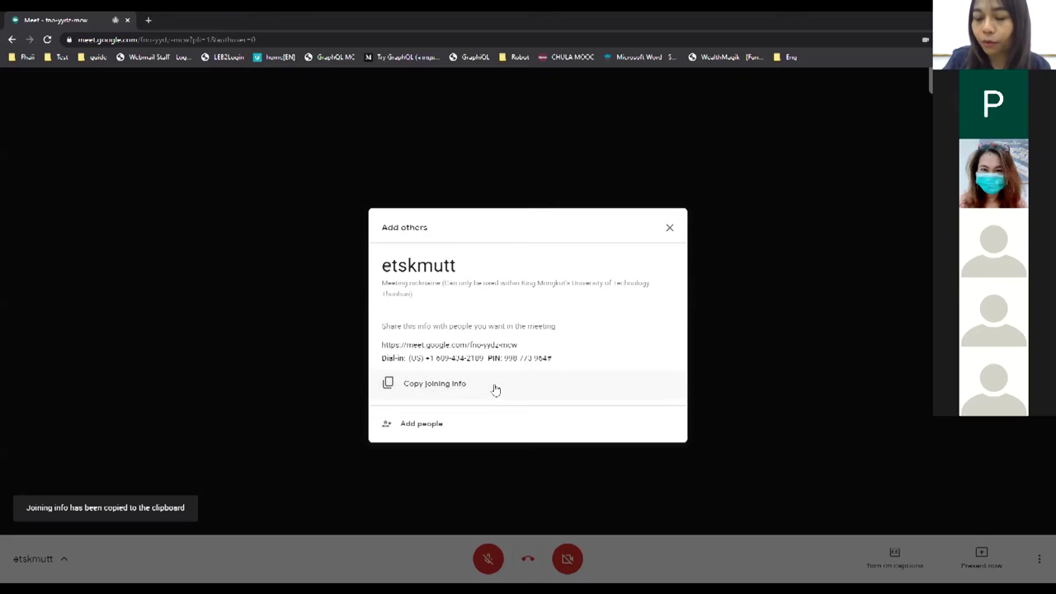
left_click(506, 389)
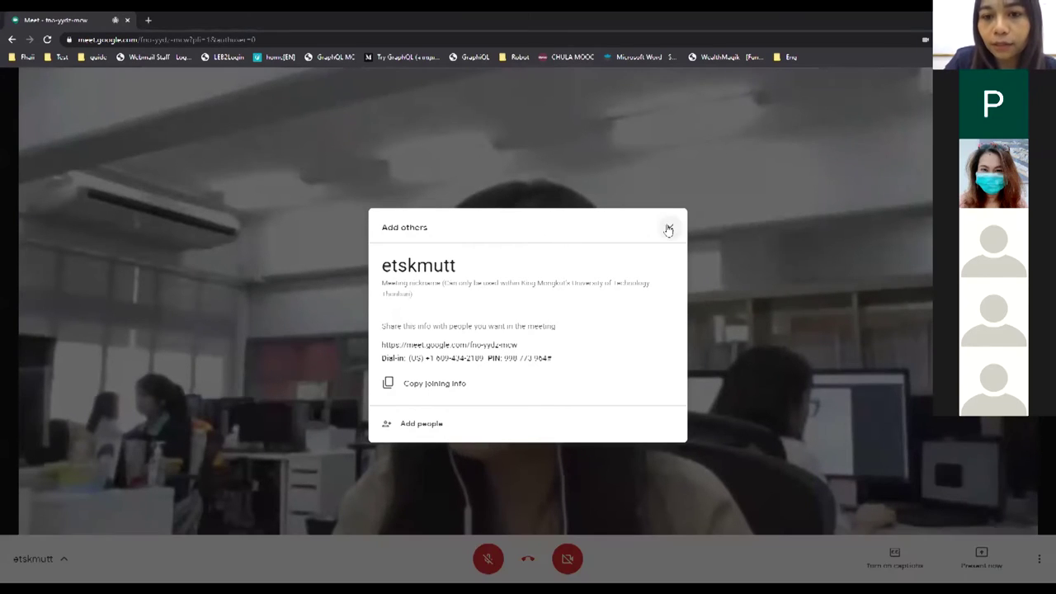
left_click(669, 227)
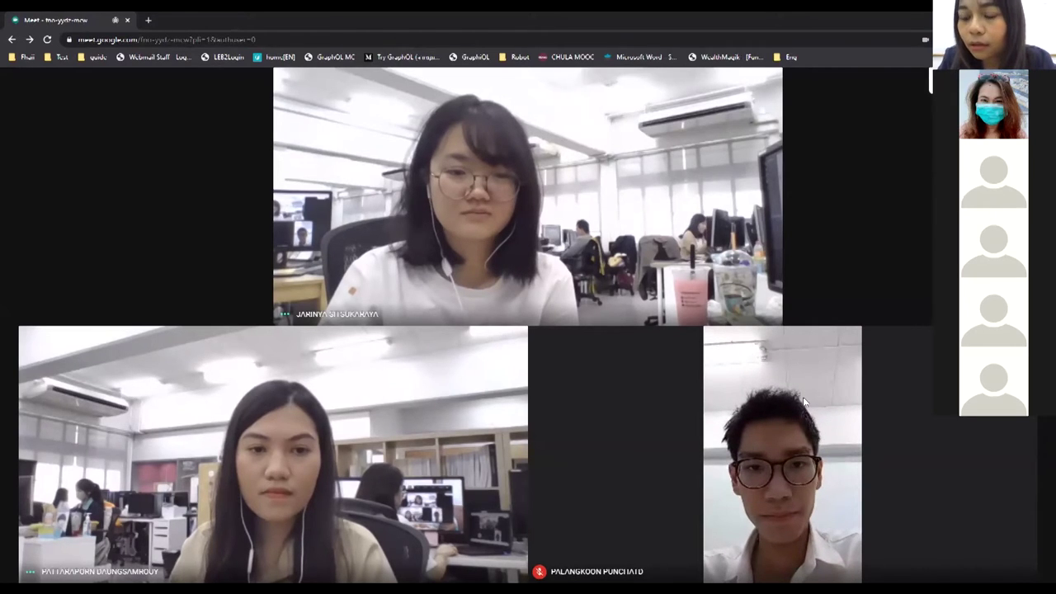
Mute both participants in the upper row of the video grid for everyone in the call
mouse_move(804, 402)
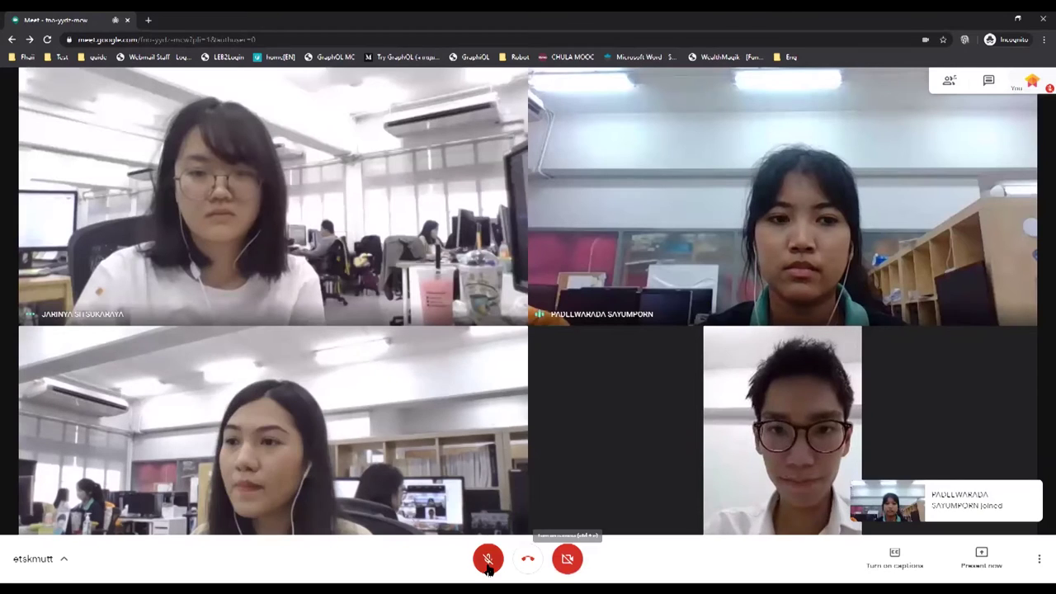
mouse_move(332, 193)
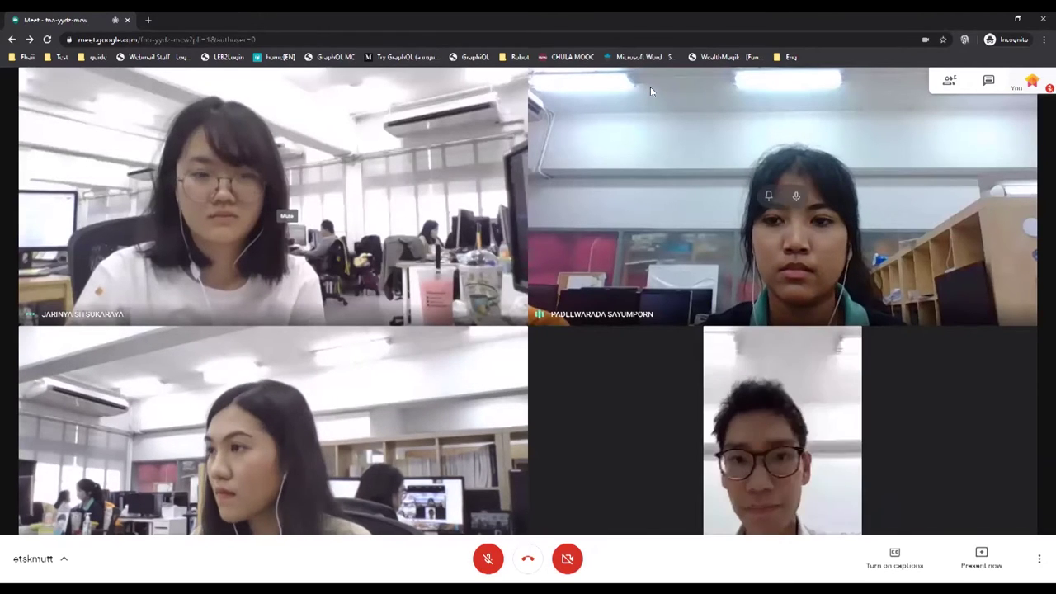
mouse_move(799, 202)
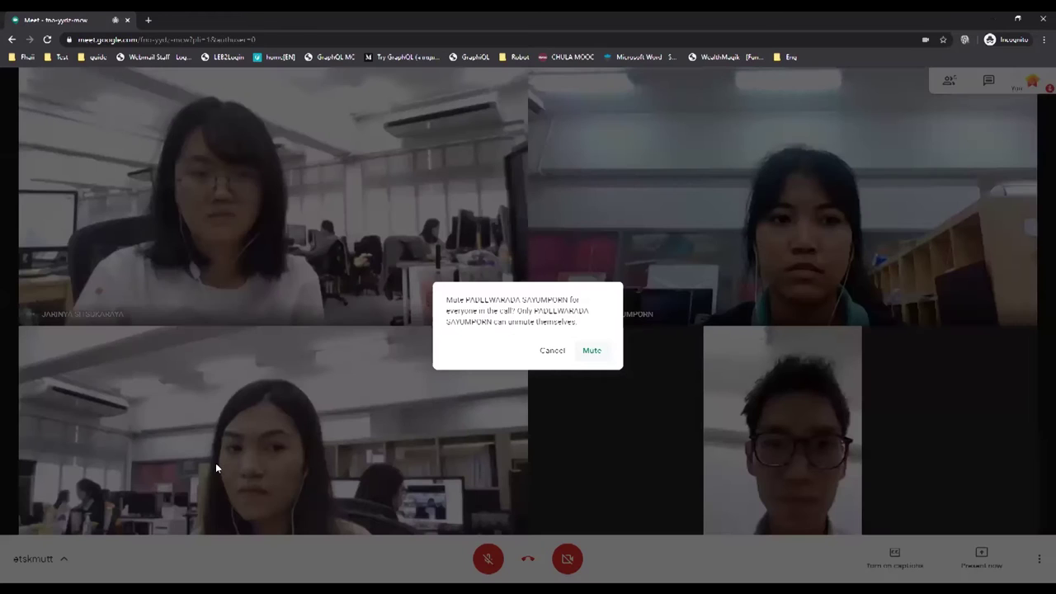
key("Return")
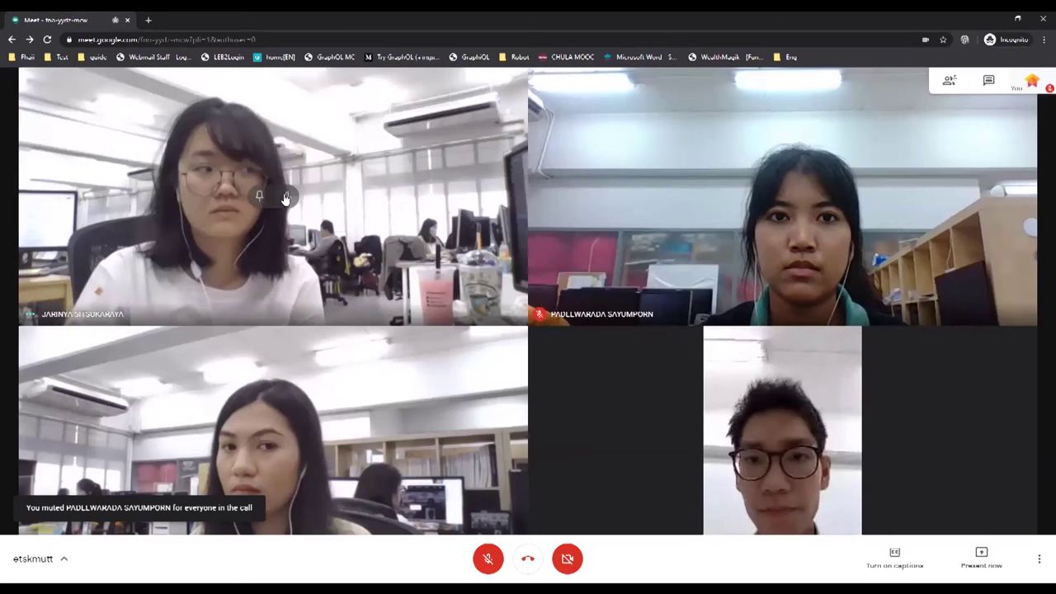
left_click(286, 195)
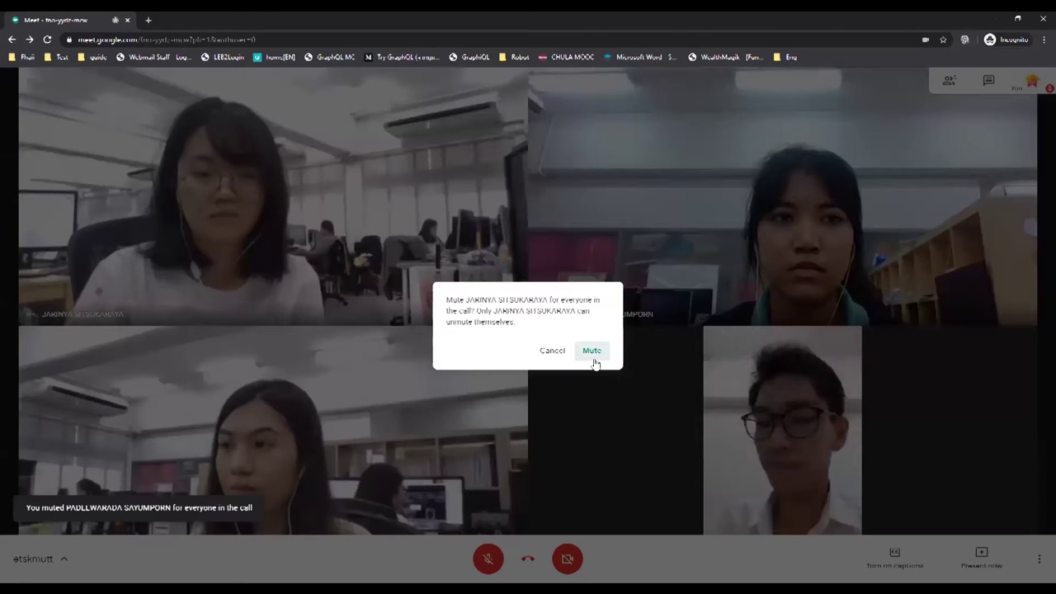
left_click(594, 353)
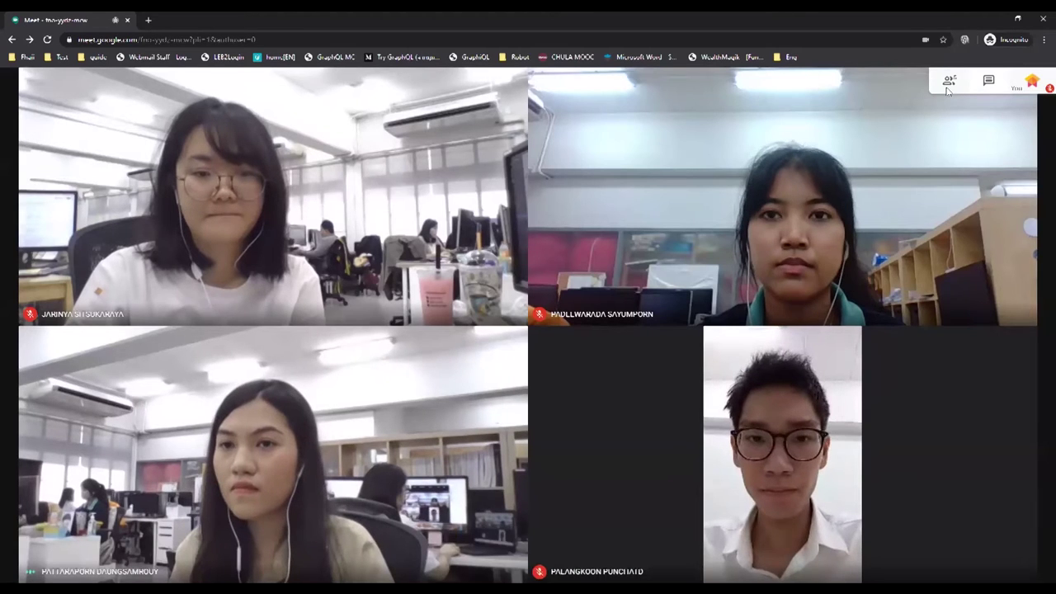
Open the participant list, search for people to invite with "ets" and close the Add people dialog without sending an invite
mouse_move(956, 91)
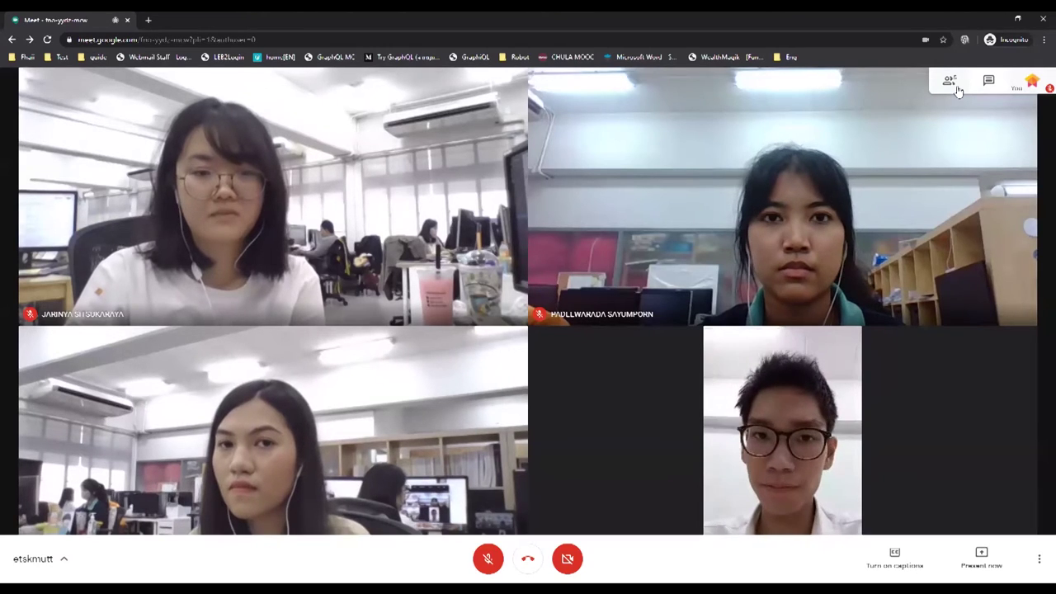
left_click(957, 89)
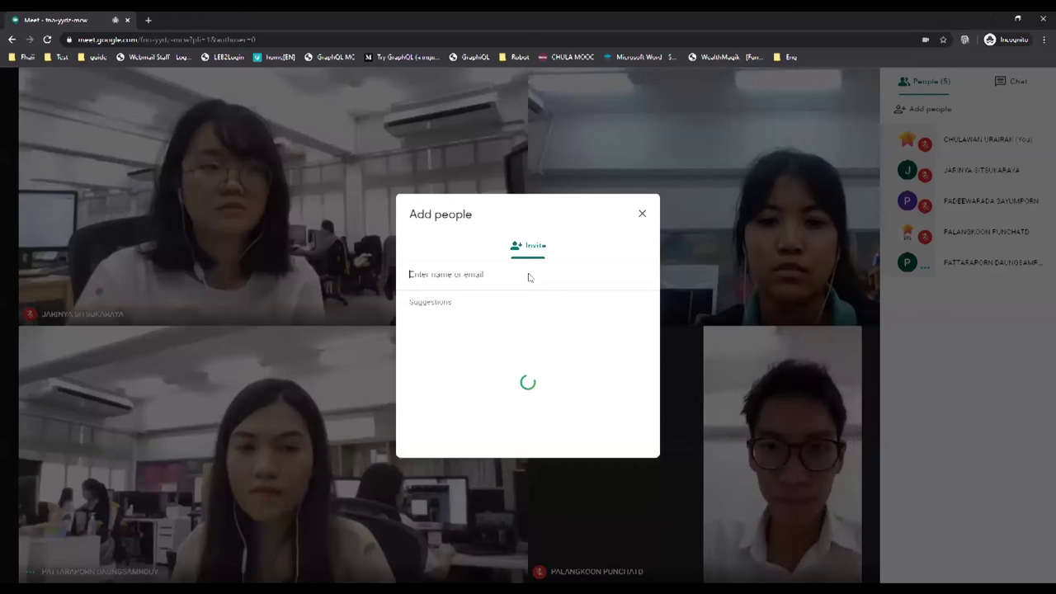
type("ววม")
key("Return")
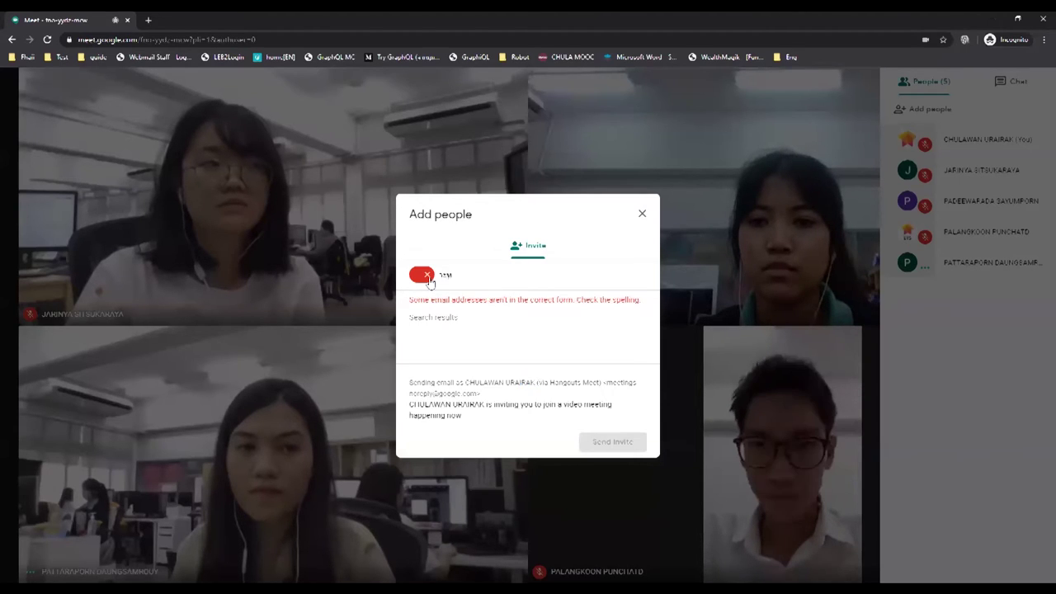
left_click(427, 277)
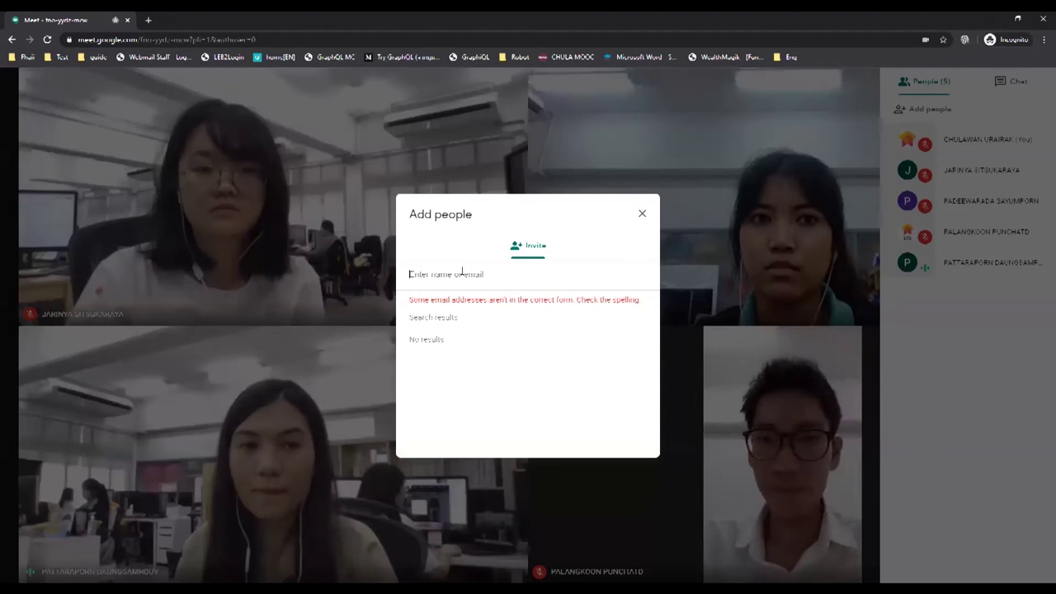
type("ets")
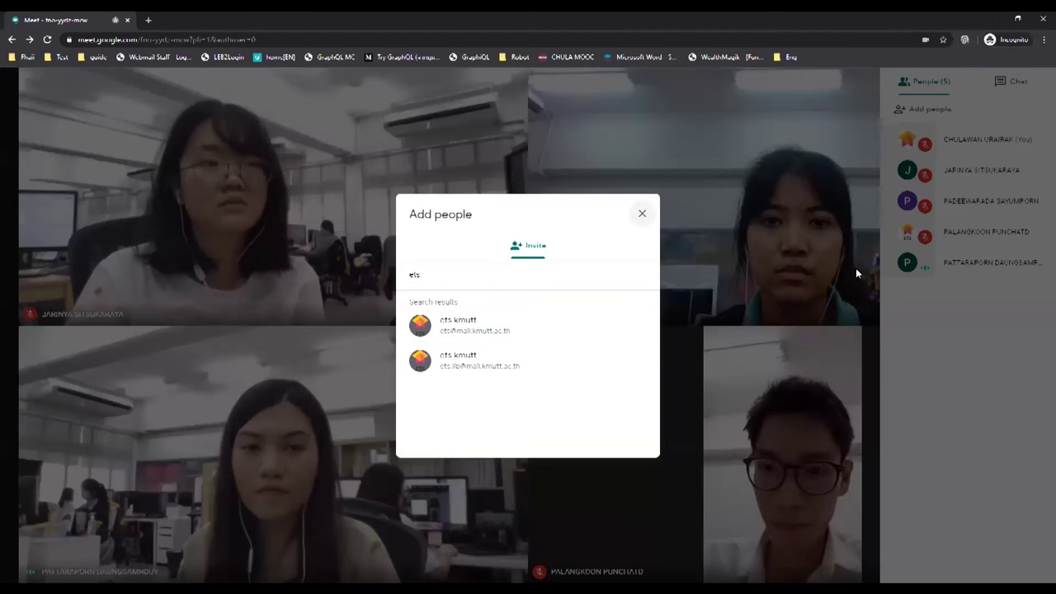
left_click(919, 319)
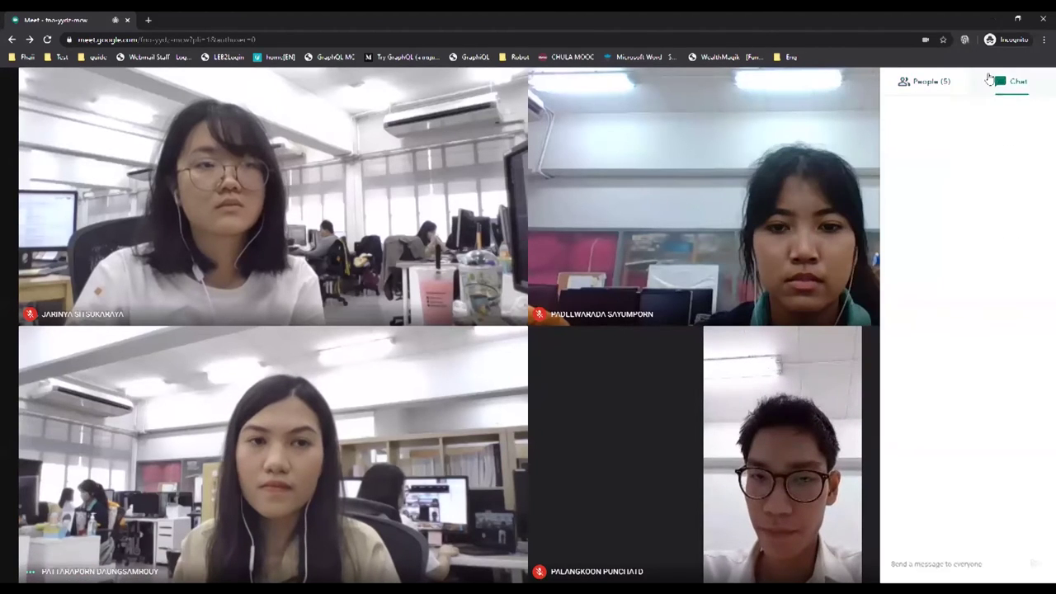
Send the messages "สวัสดี" and ":)" to everyone in the meeting chat
left_click(934, 566)
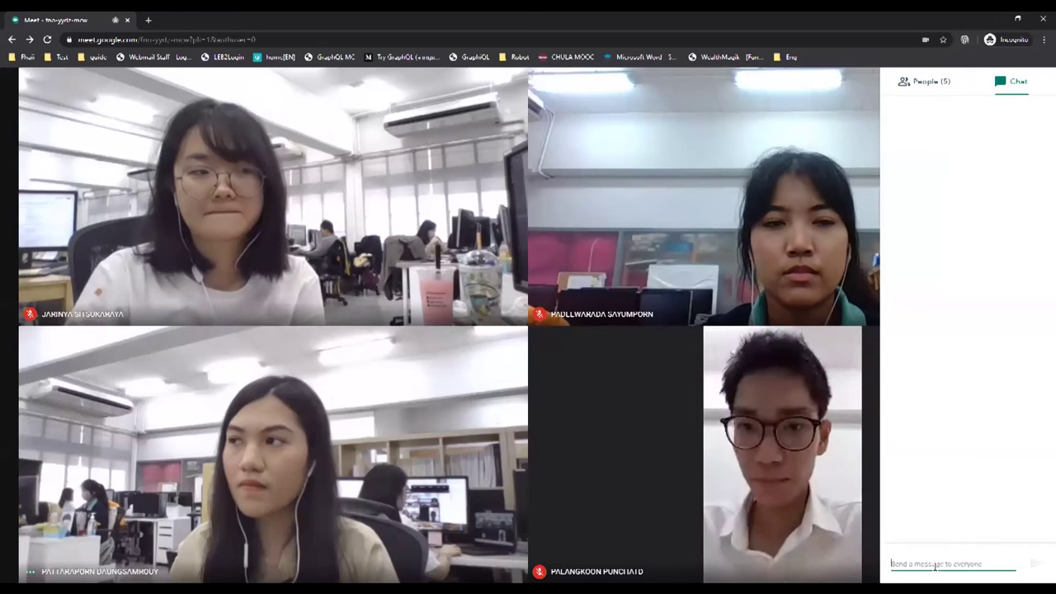
type("Uy")
key("BackSpace")
key("BackSpace")
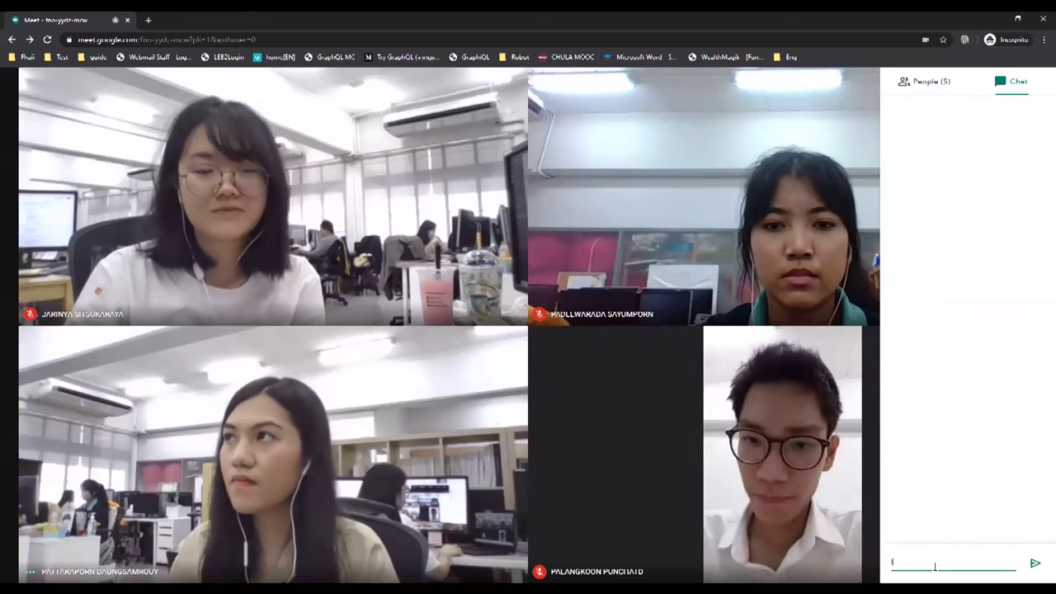
type("สง")
type("ัสดี")
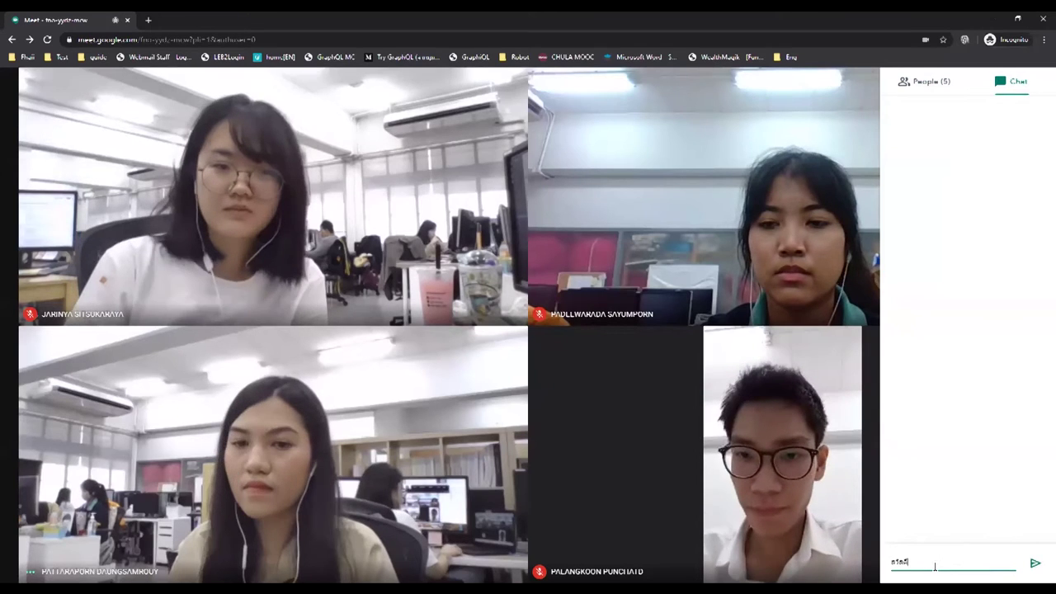
key("Return")
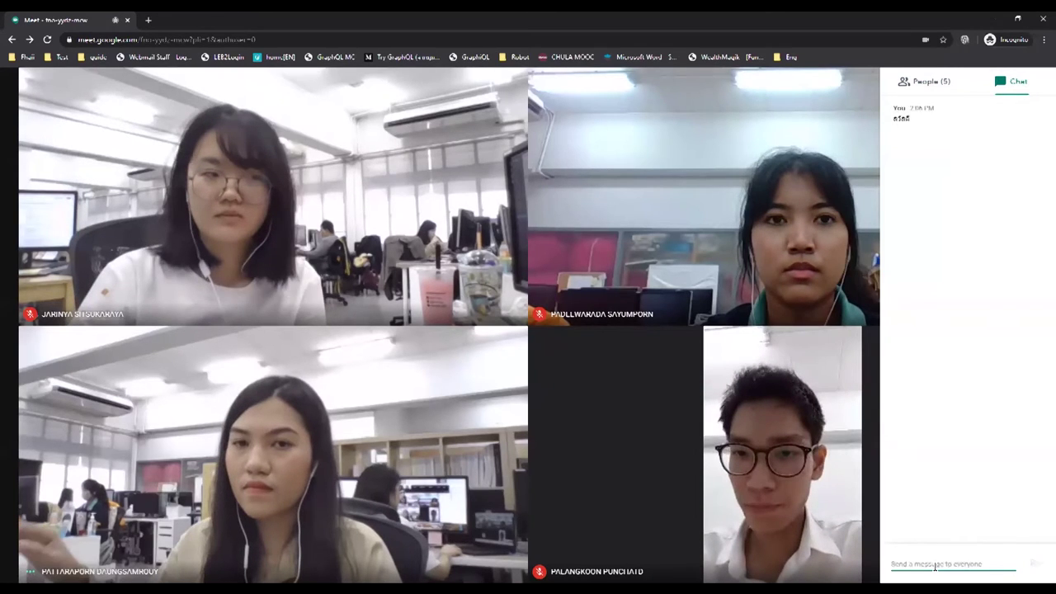
type(":)")
key("Return")
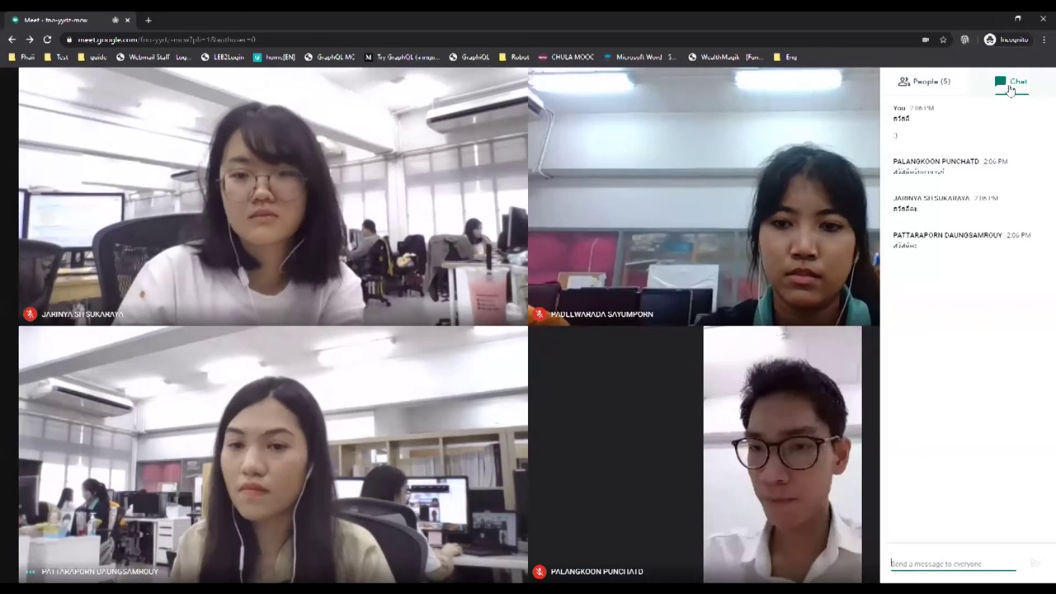
Hide the chat and mute the participant in the lower-left video tile for everyone in the call
left_click(763, 250)
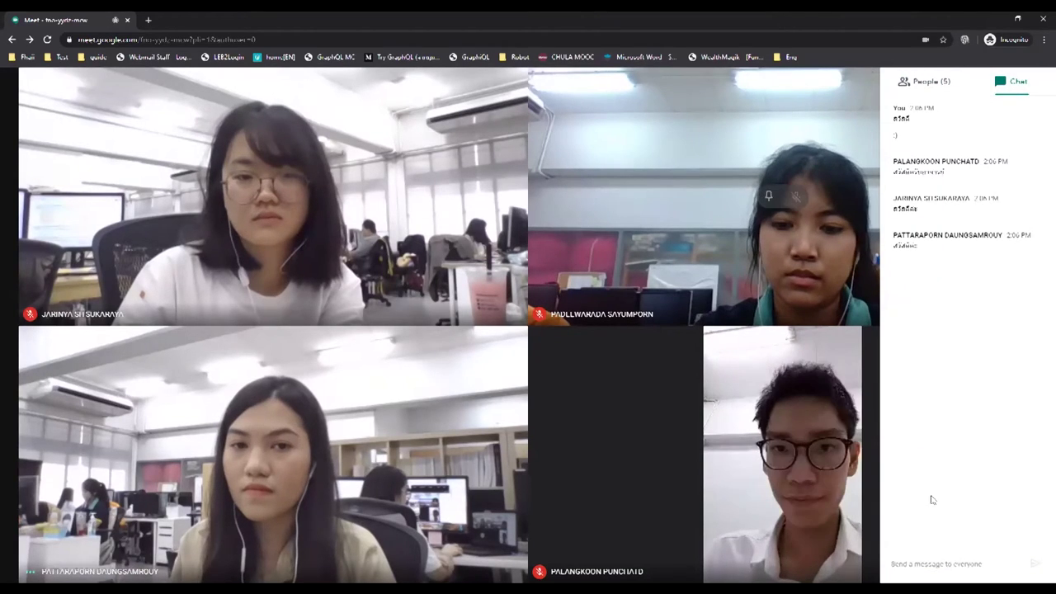
left_click(763, 242)
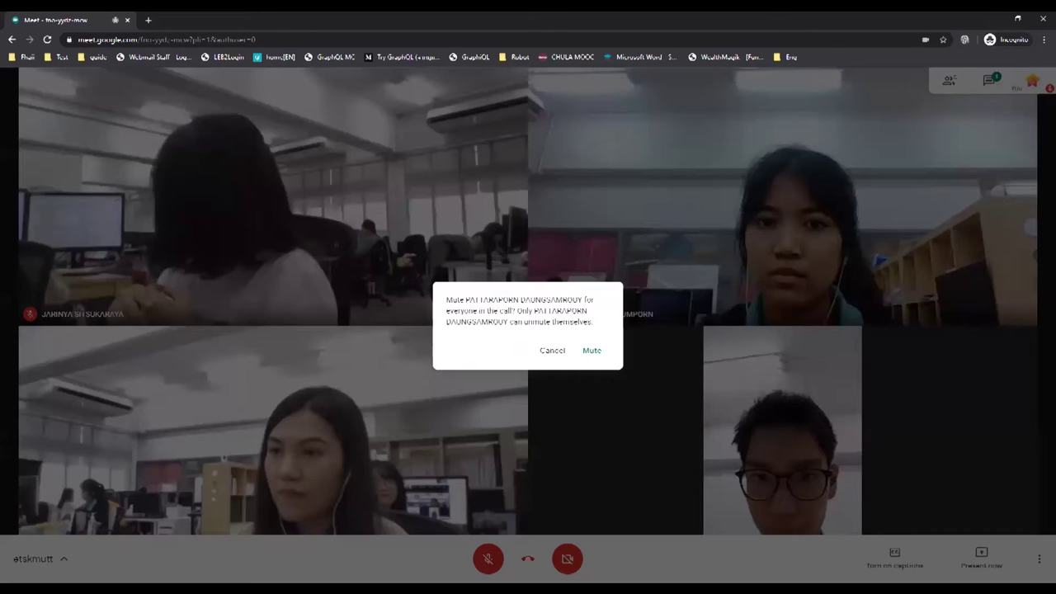
left_click(586, 348)
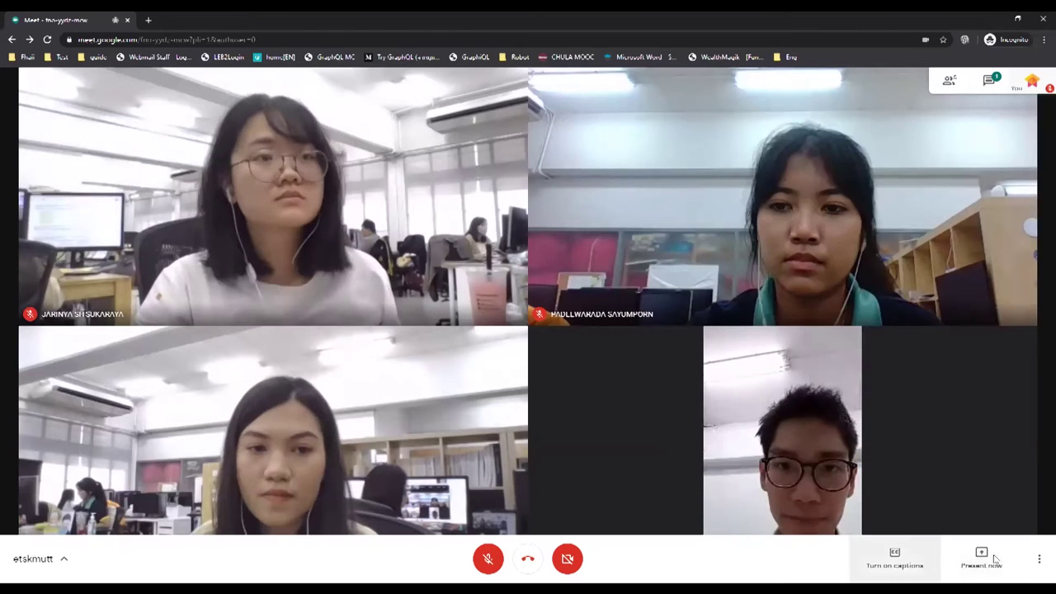
Present the entire screen to everyone in the meeting, and end the presentation
left_click(984, 560)
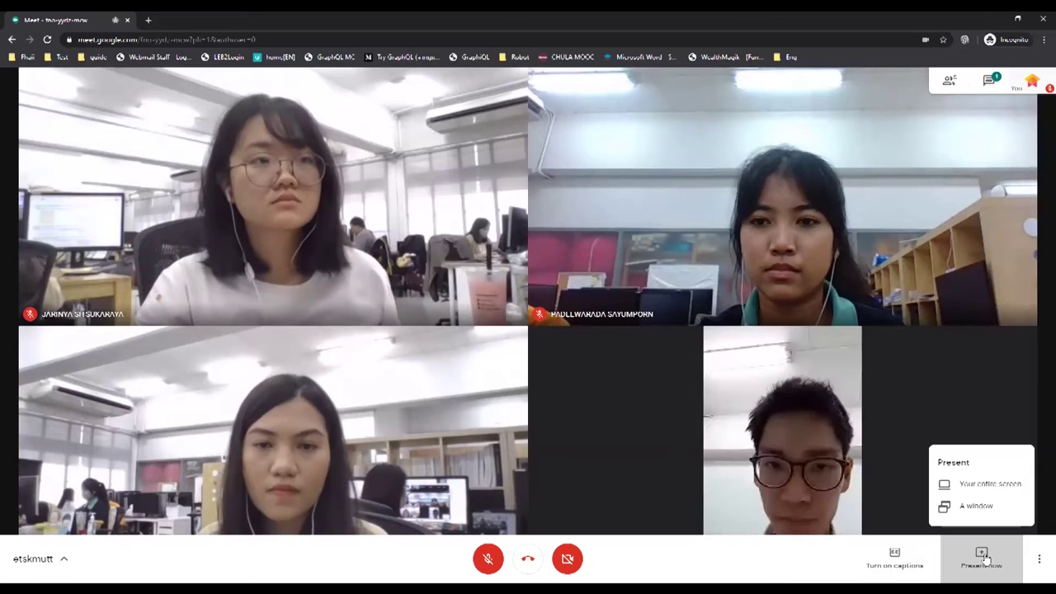
left_click(988, 484)
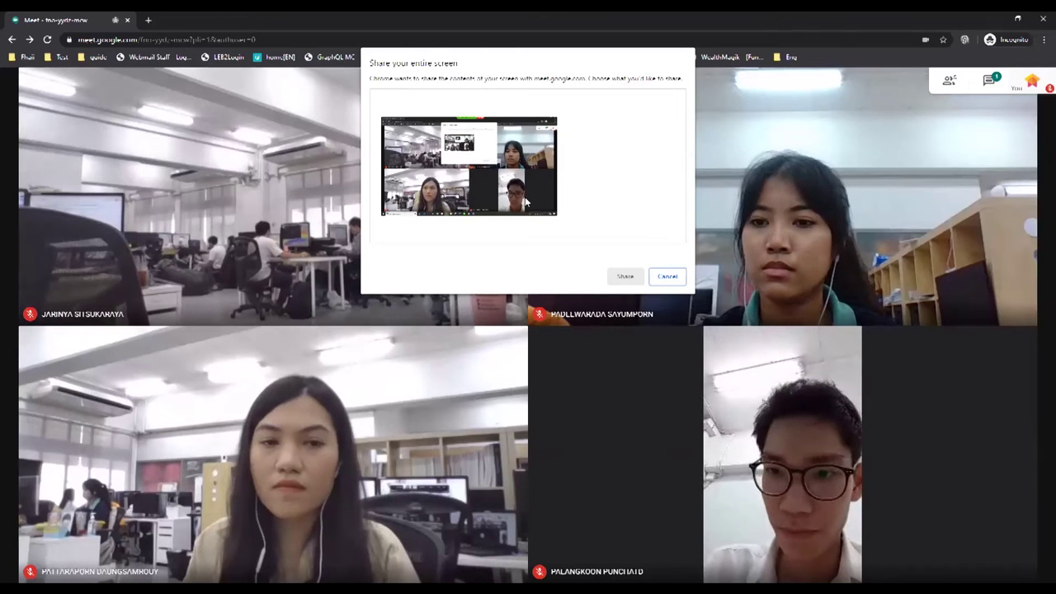
left_click(526, 183)
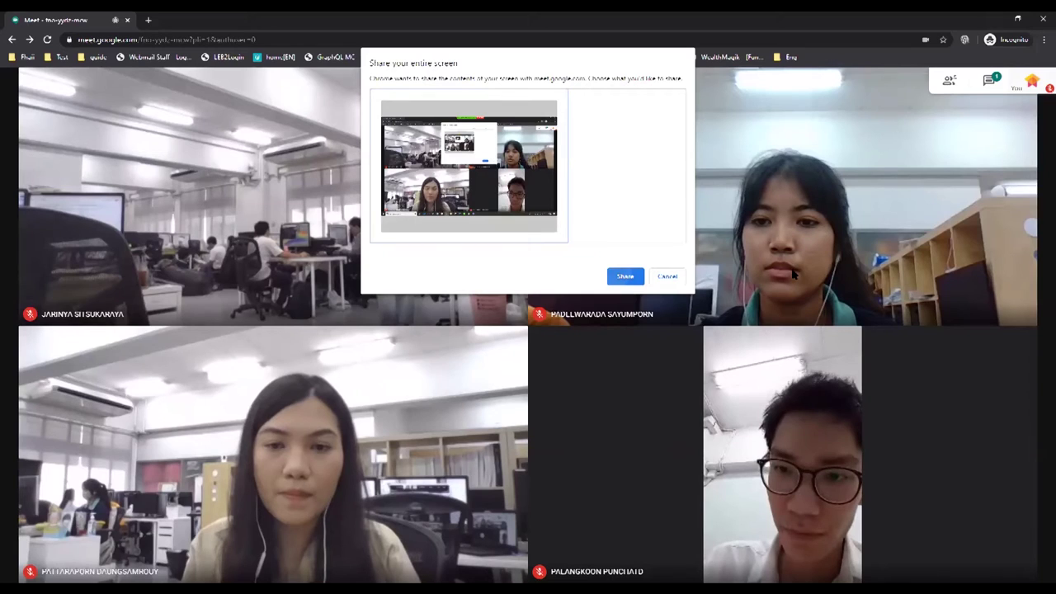
key("Return")
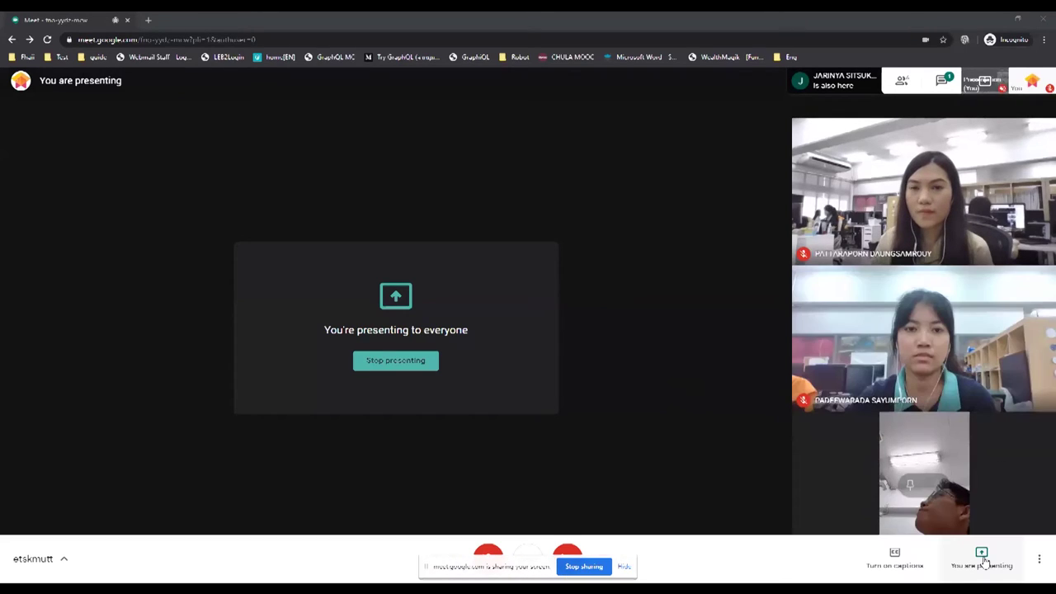
left_click(981, 558)
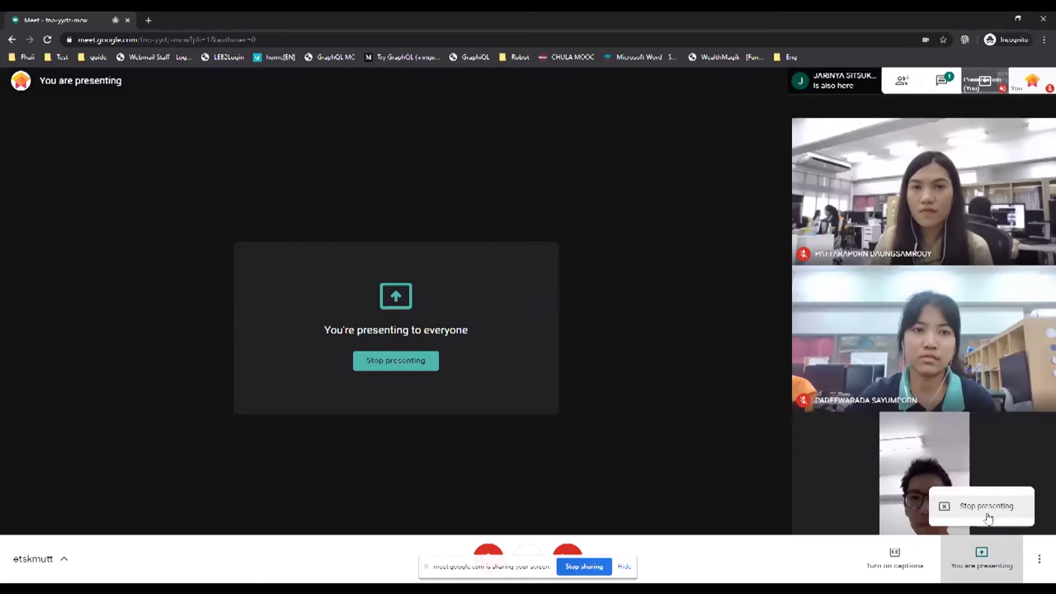
left_click(993, 564)
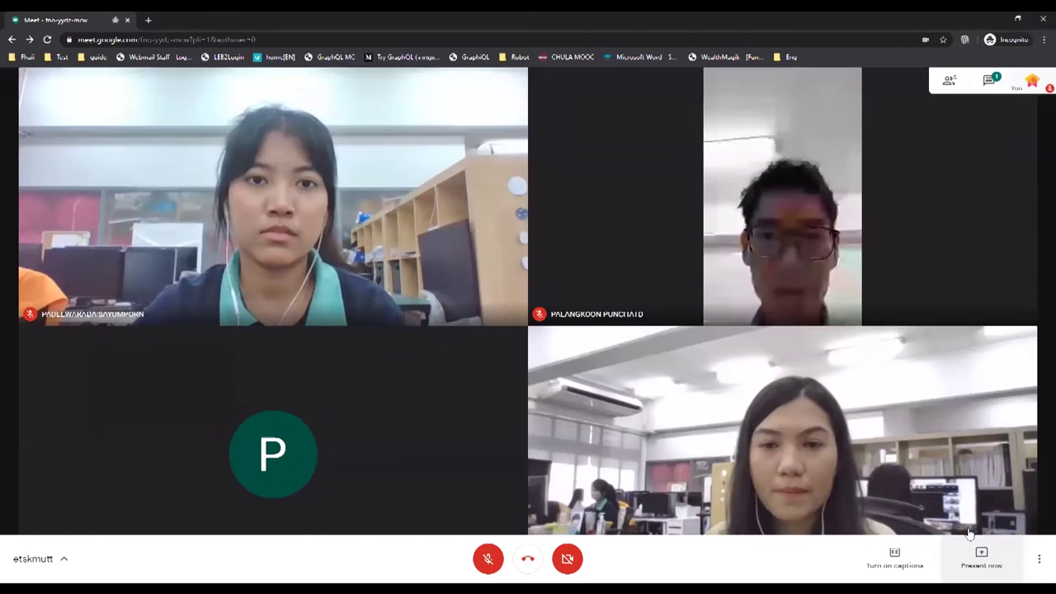
Present only the Annotation Content window to everyone in the meeting, and stop presenting it
left_click(970, 538)
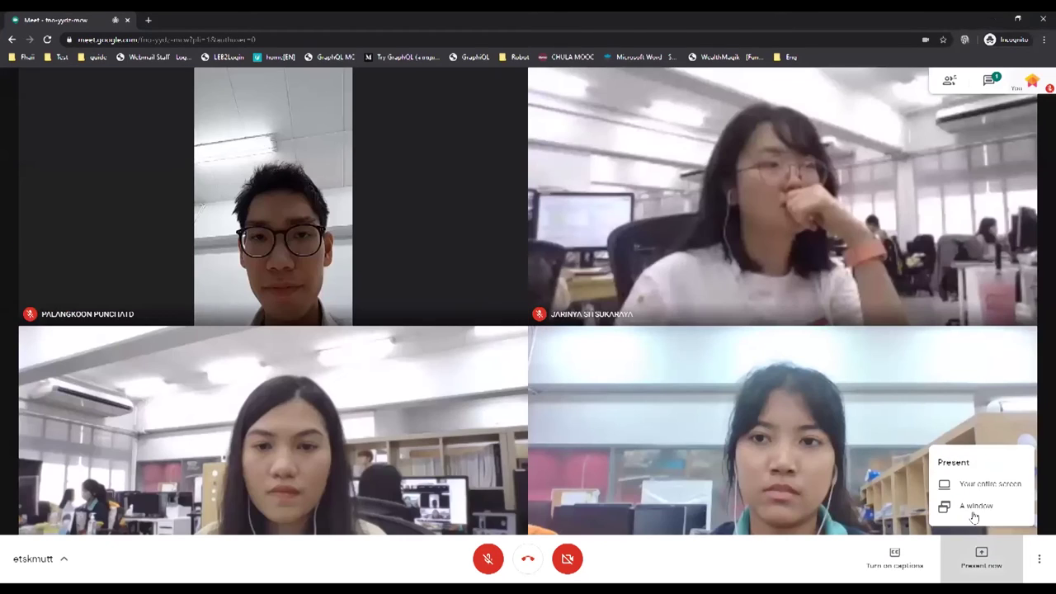
left_click(974, 508)
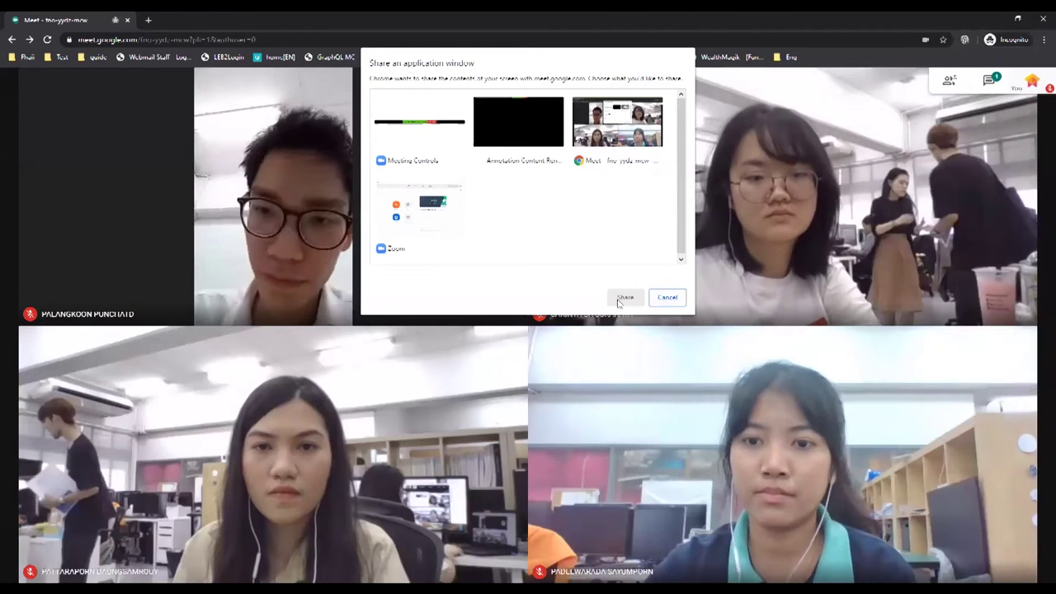
left_click(665, 299)
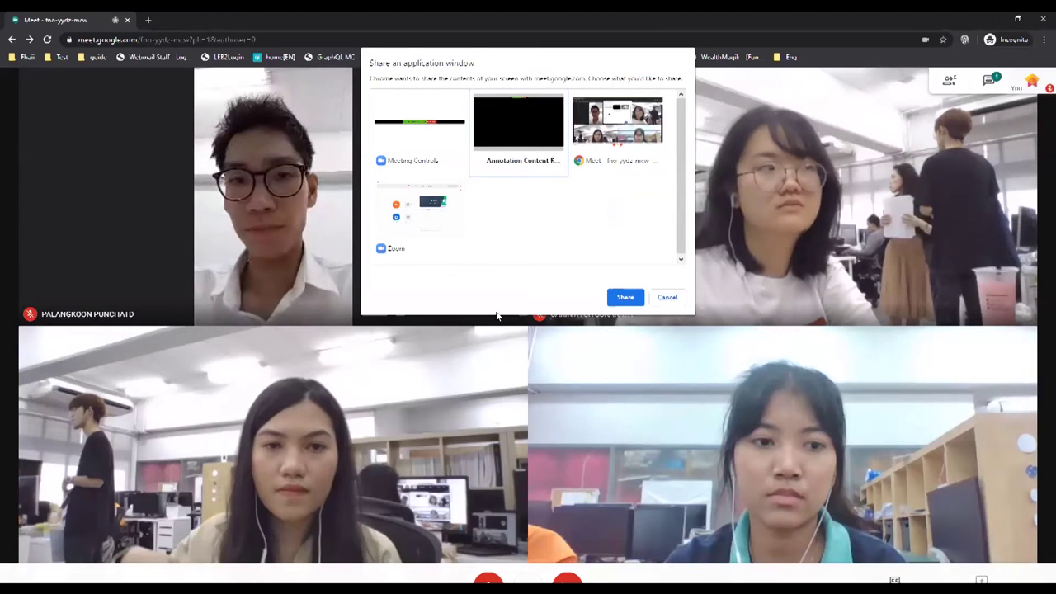
key("Return")
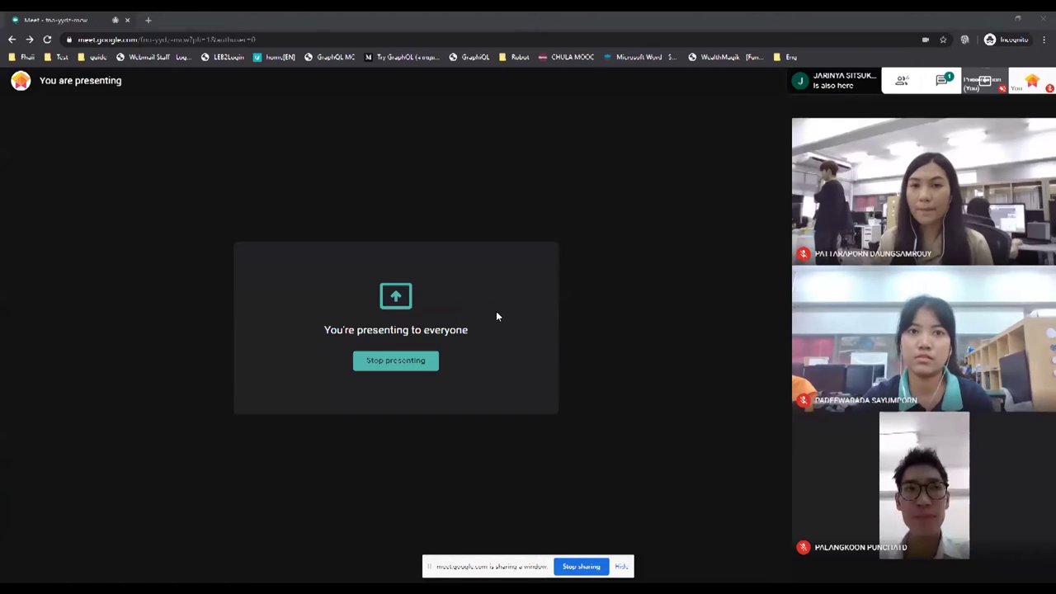
mouse_move(1004, 521)
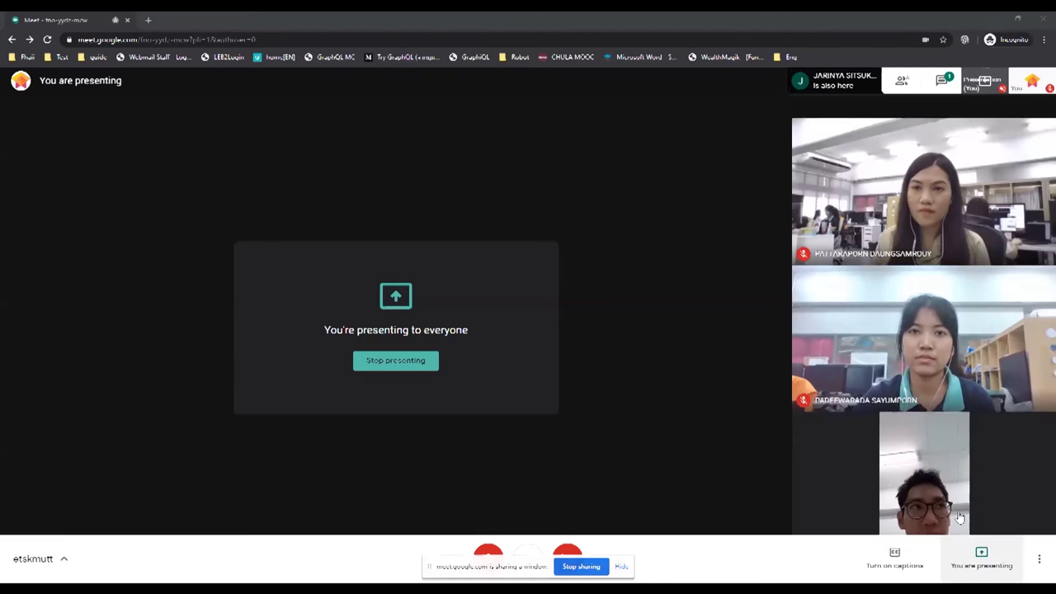
left_click(981, 559)
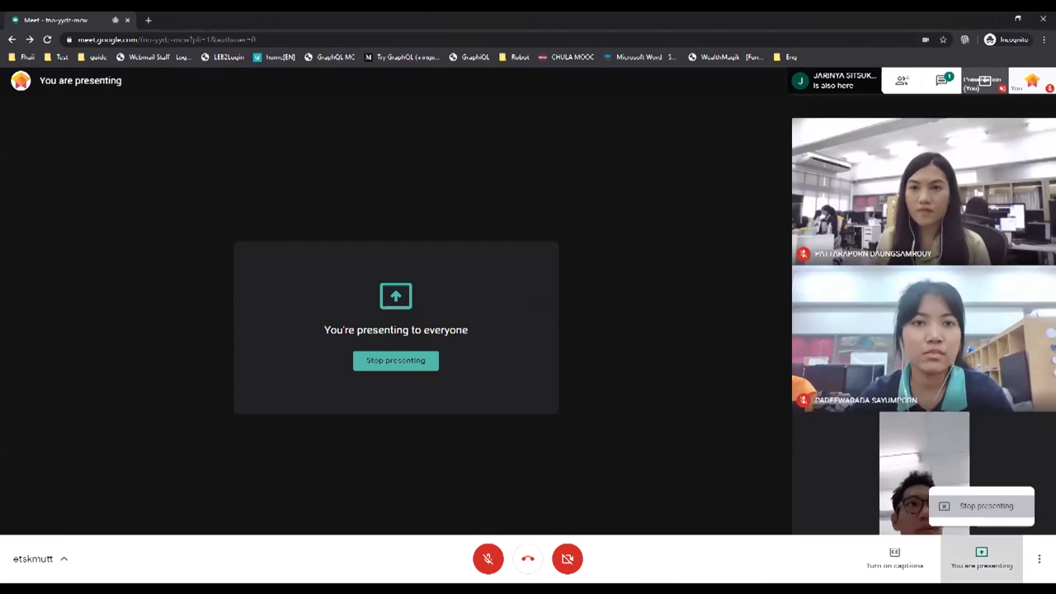
left_click(981, 505)
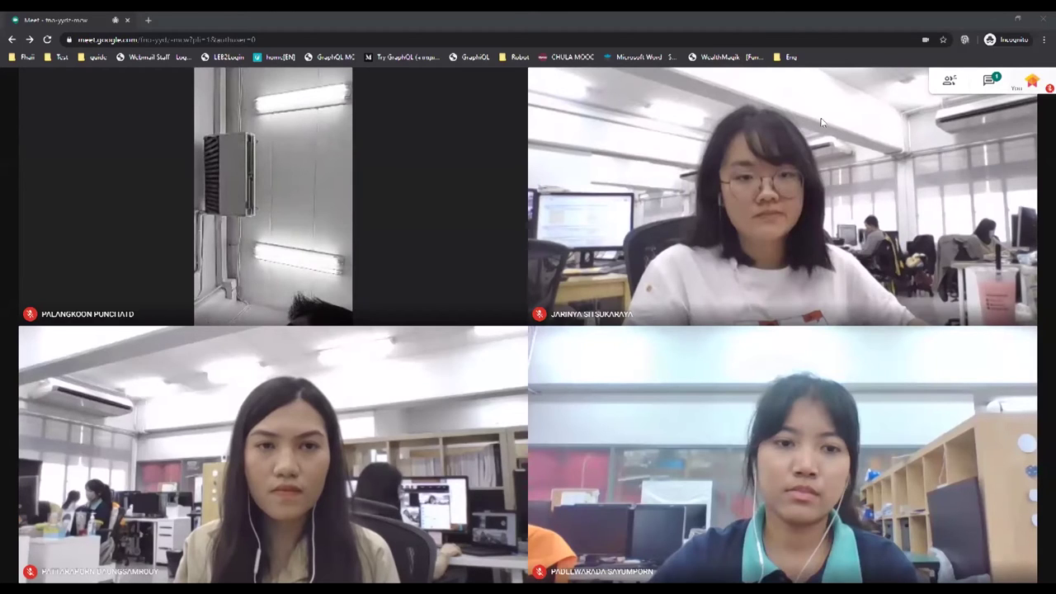
Record the meeting, accepting the request for consent, and stop the recording so that it is saved to Google Drive
mouse_move(1002, 568)
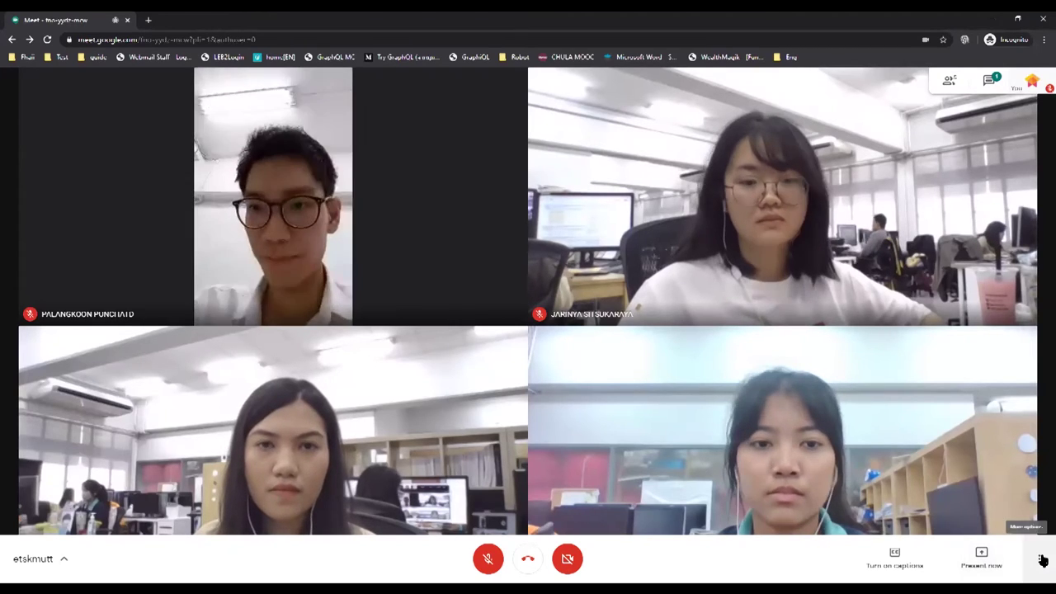
left_click(1042, 560)
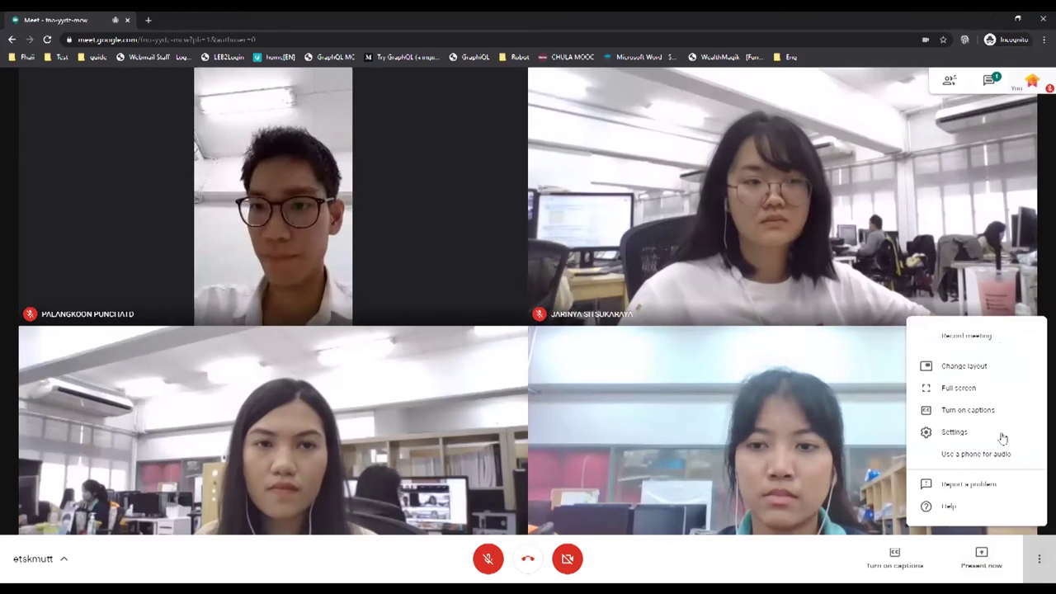
left_click(1000, 338)
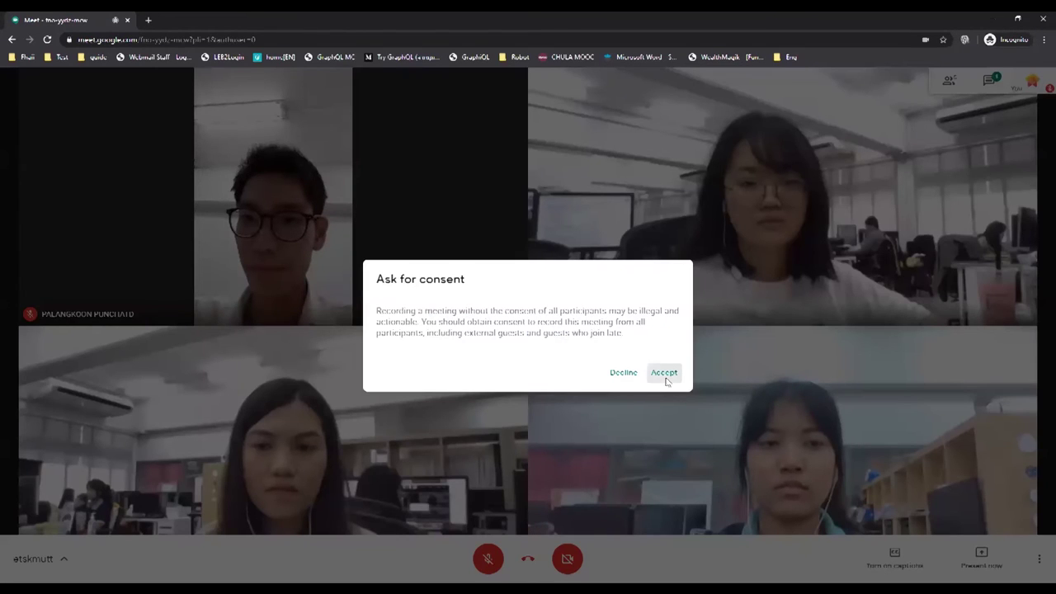
left_click(664, 375)
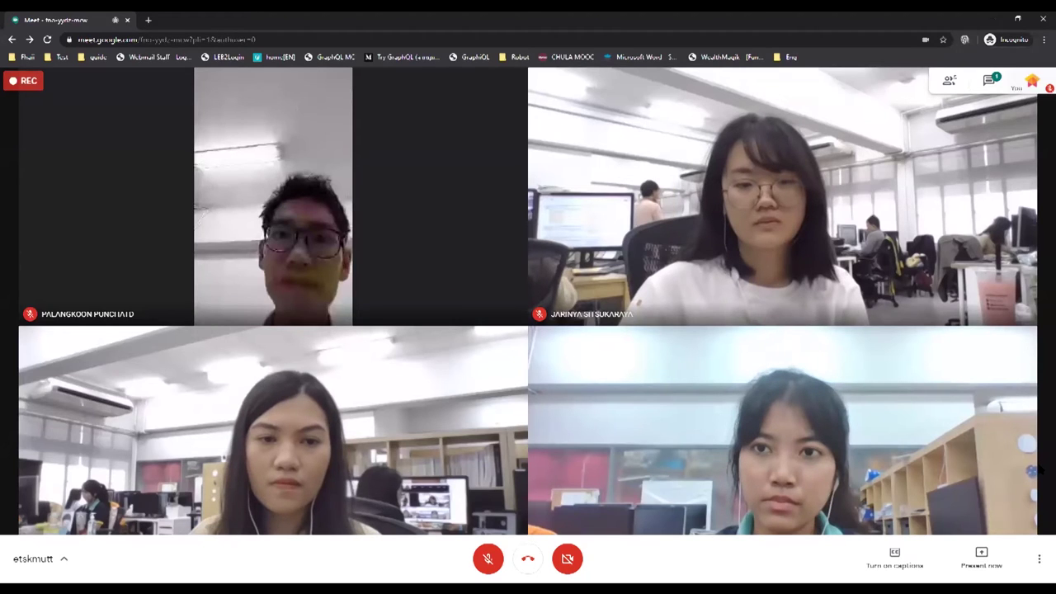
left_click(1038, 560)
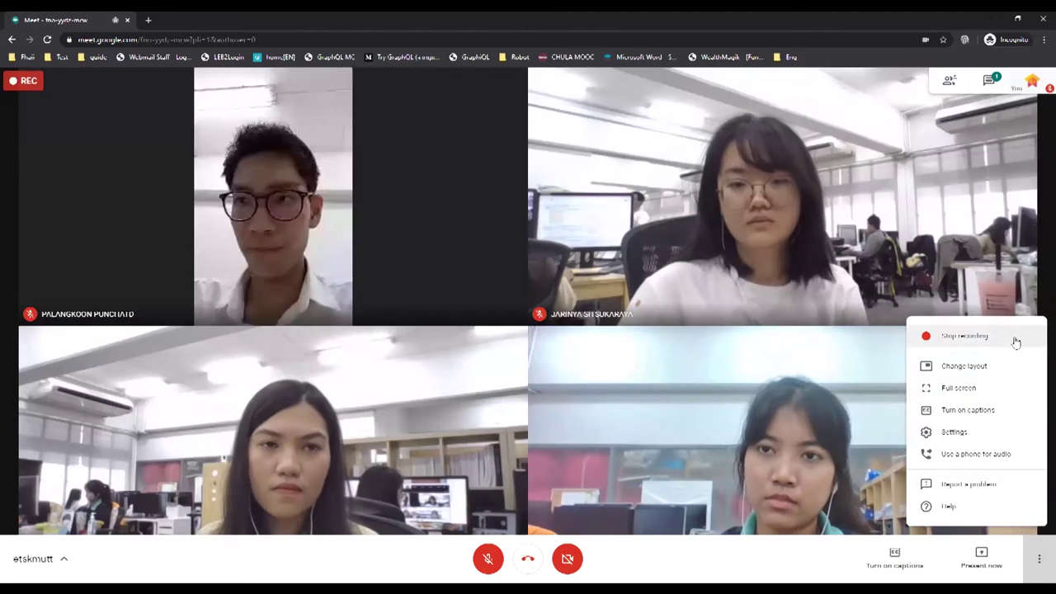
left_click(1015, 340)
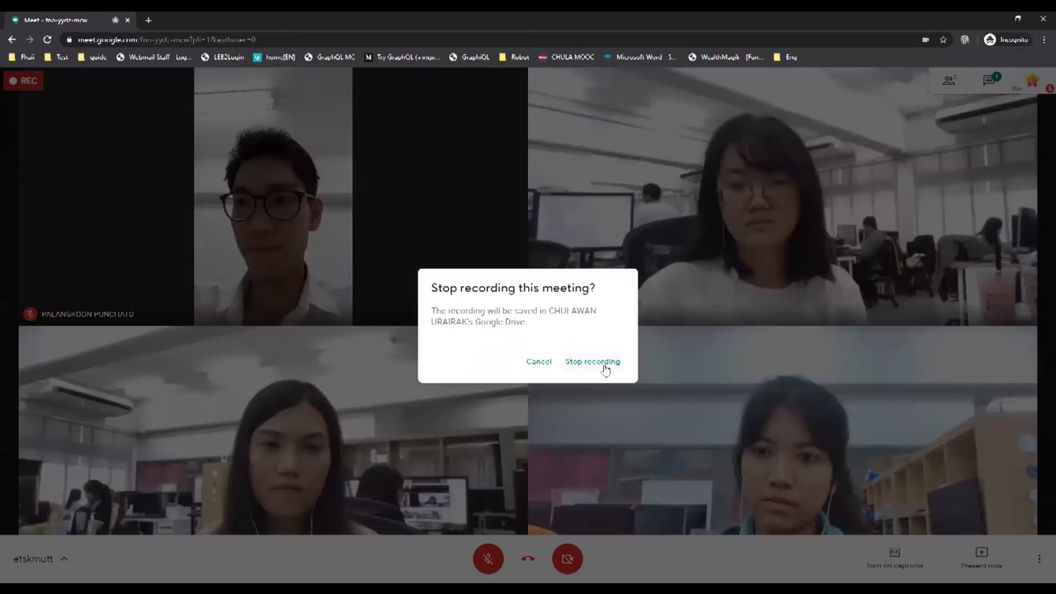
left_click(592, 361)
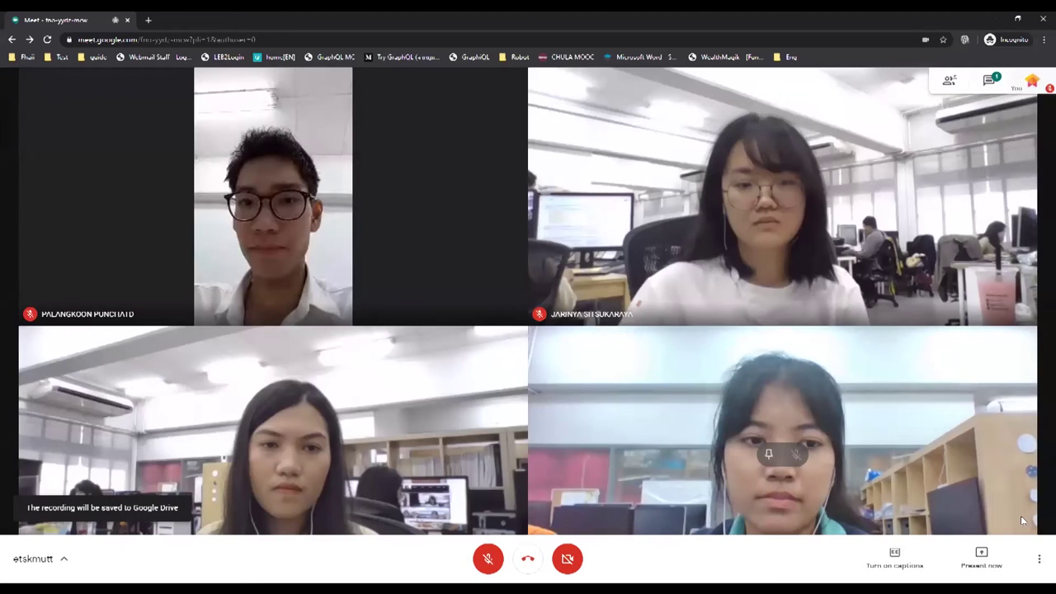
Change the meeting layout to Sidebar
left_click(1039, 558)
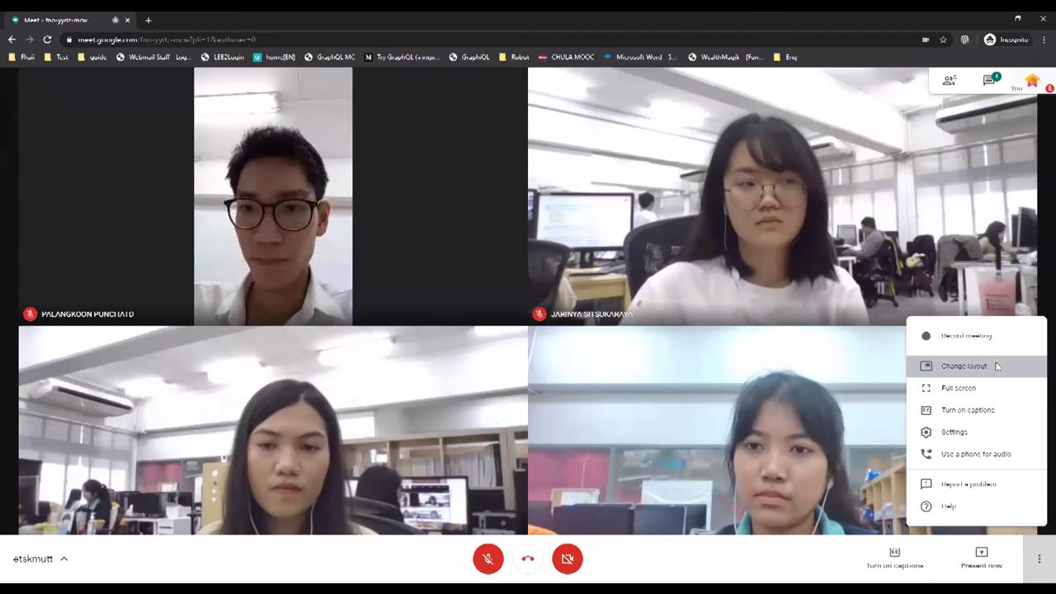
key("Return")
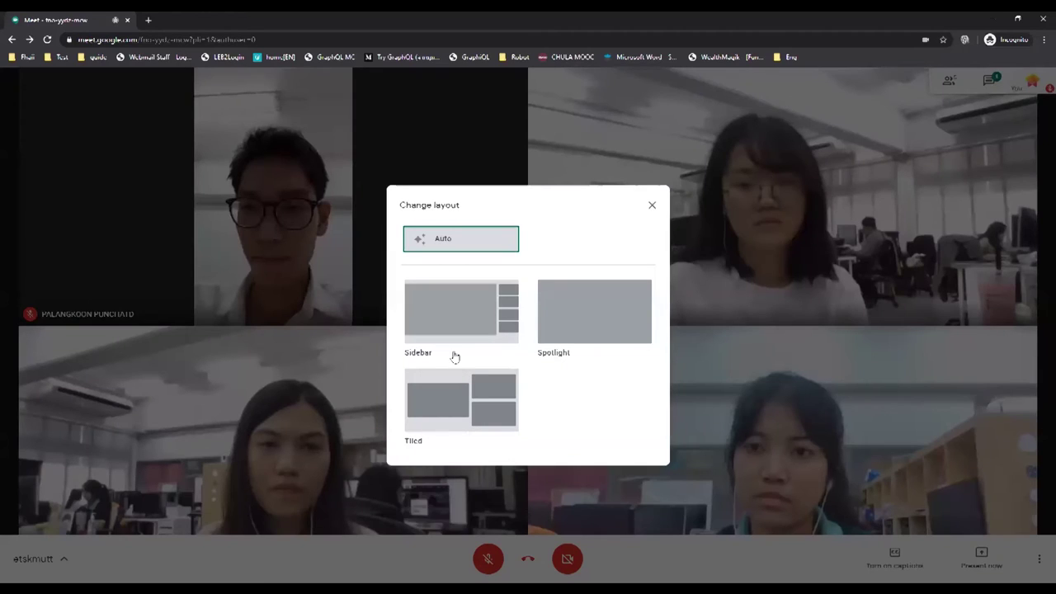
left_click(482, 319)
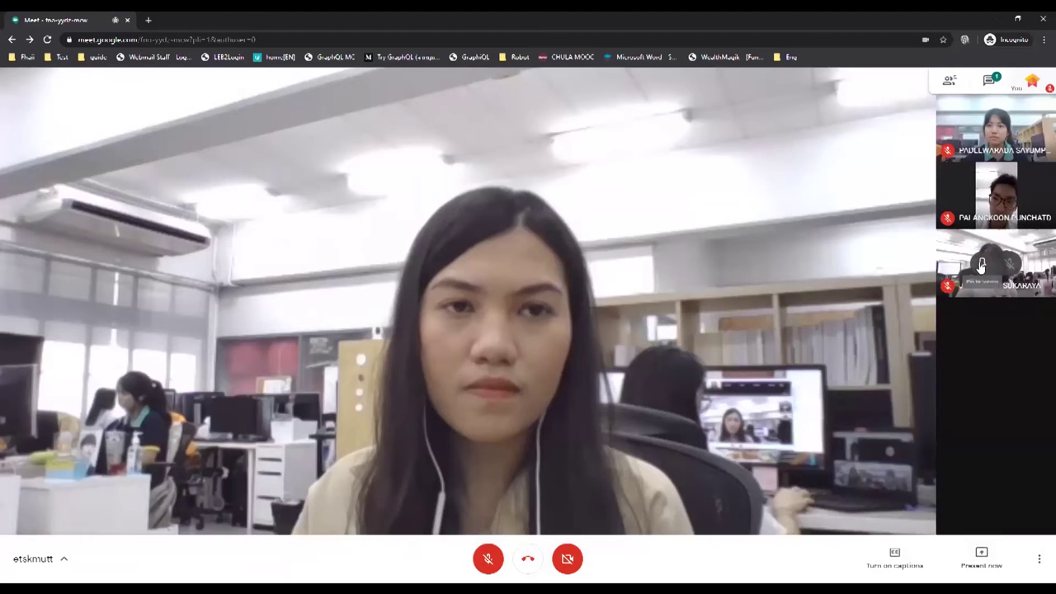
Pin the lowest participant in the sidebar to the main view, and move the pin to your own entry in the people list
left_click(981, 266)
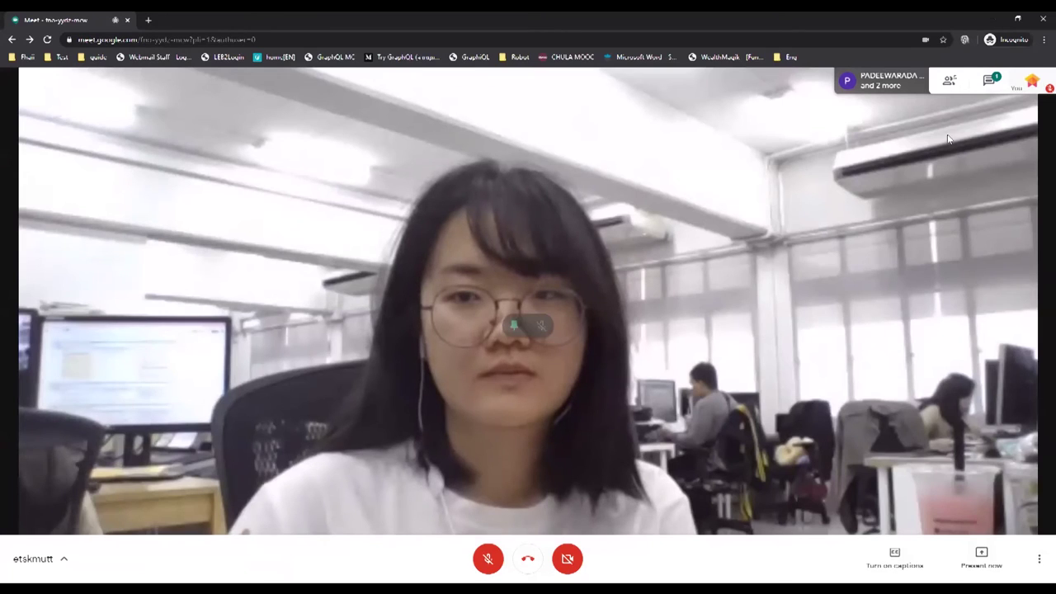
left_click(948, 80)
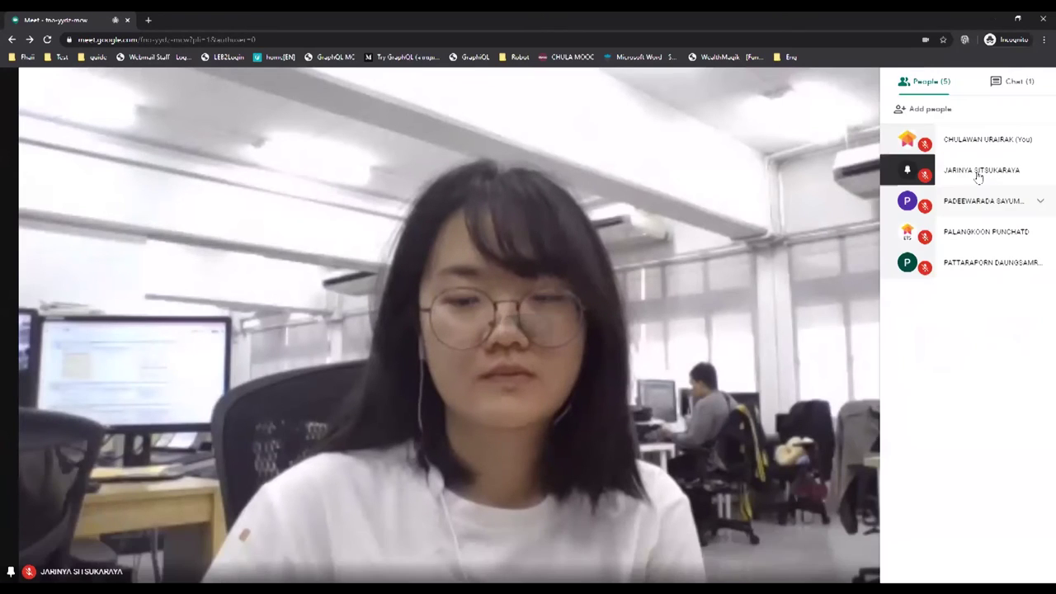
left_click(908, 140)
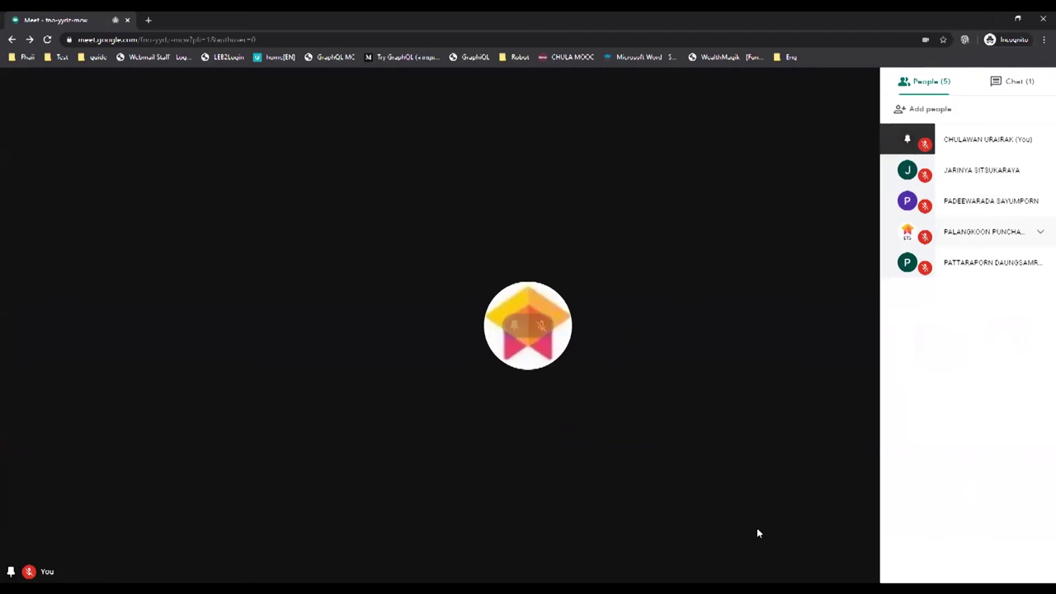
mouse_move(1040, 560)
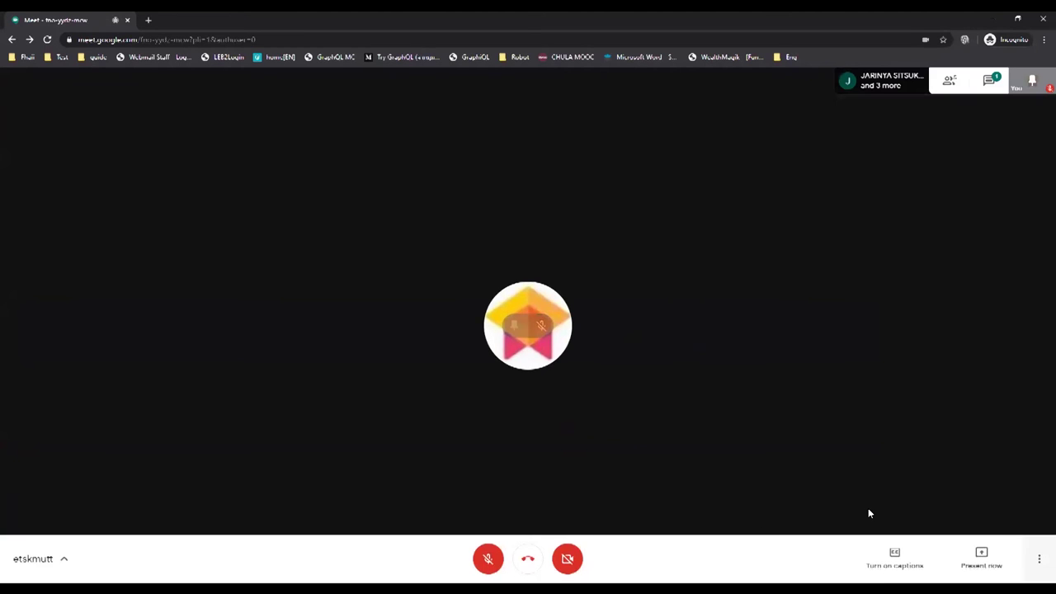
key("Return")
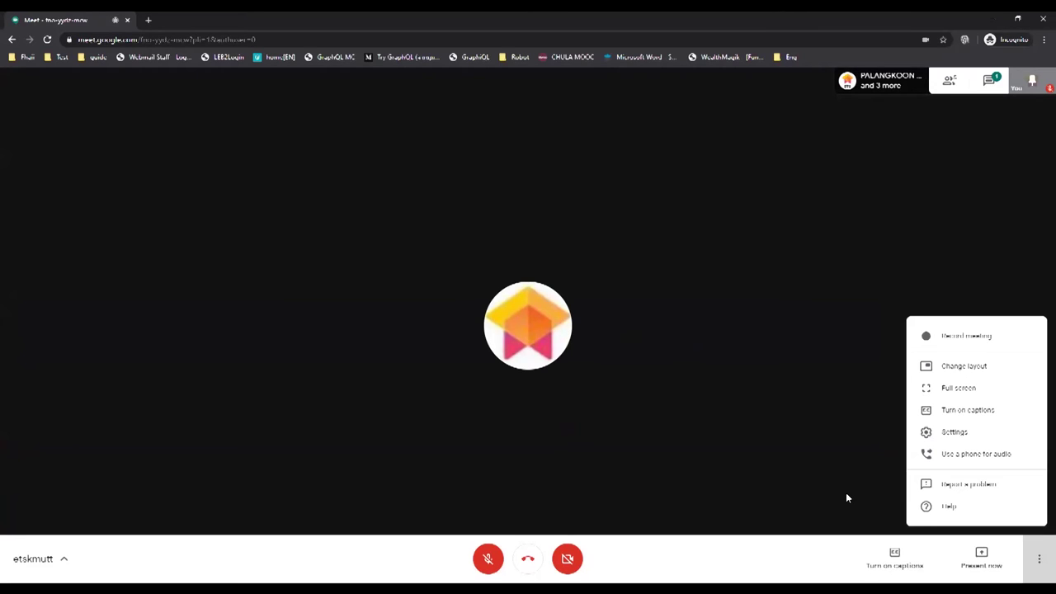
Search Google for "Google meet on app store" in a new browser tab, and go to the Google home page
left_click(147, 20)
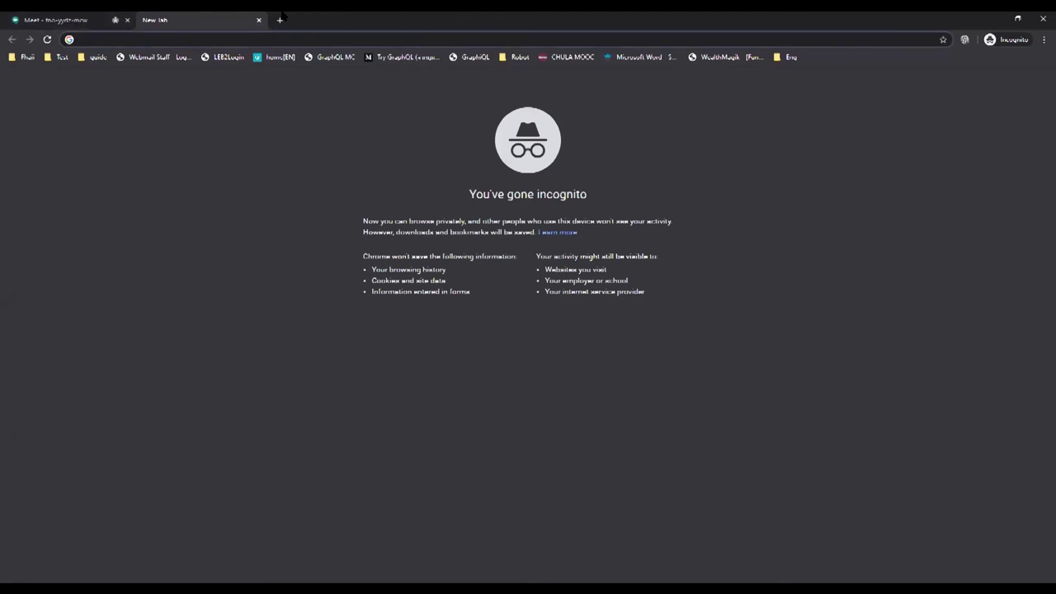
type("ma")
key("BackSpace")
key("BackSpace")
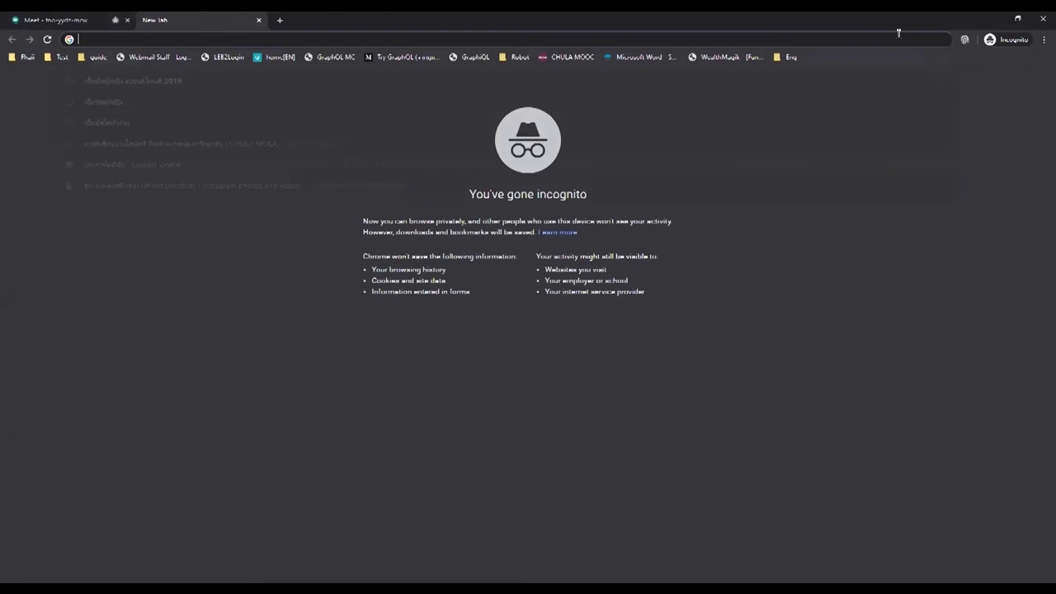
type("google meet on app store")
key("Return")
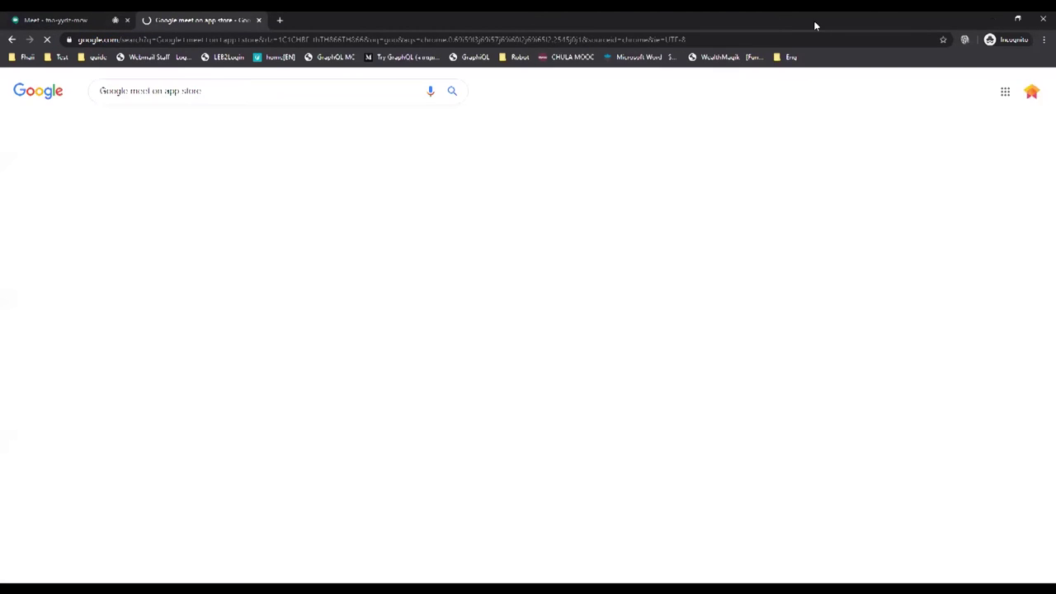
left_click(56, 93)
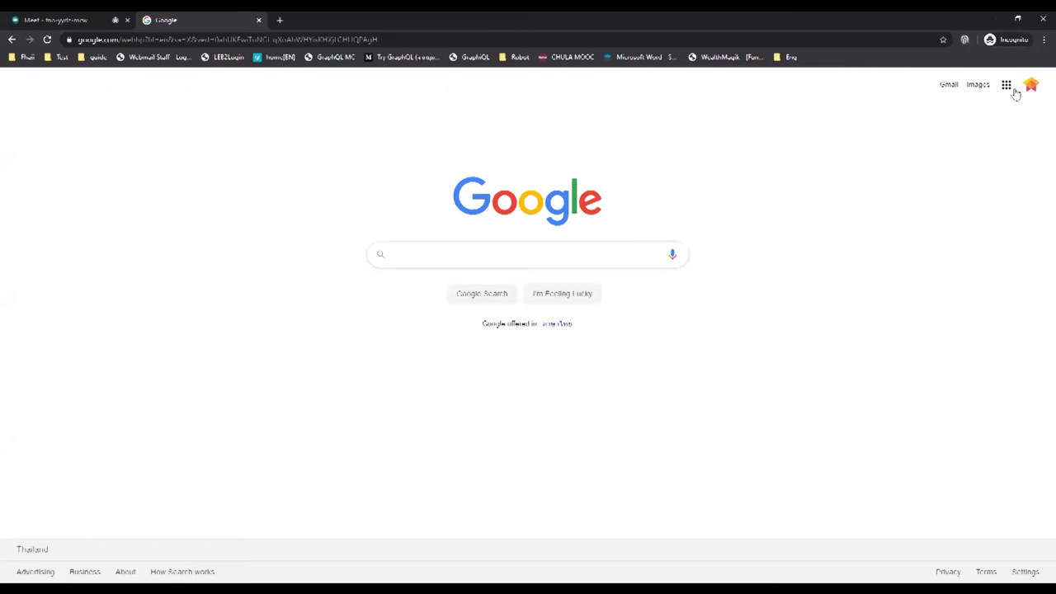
Switch to Google Drive and open the Meet Recordings folder in My Drive
left_click(1008, 86)
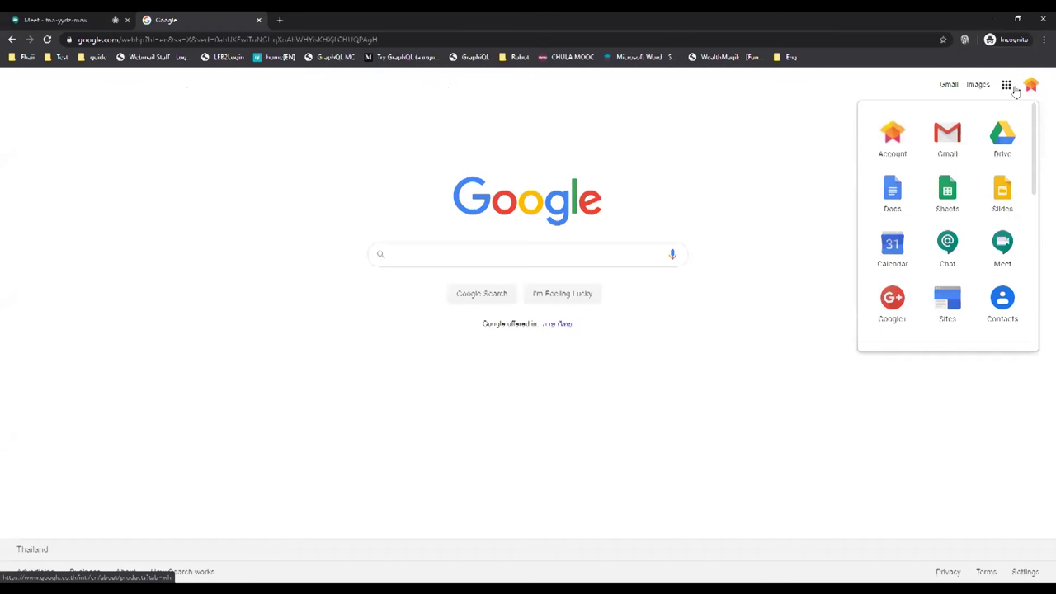
left_click(1020, 138)
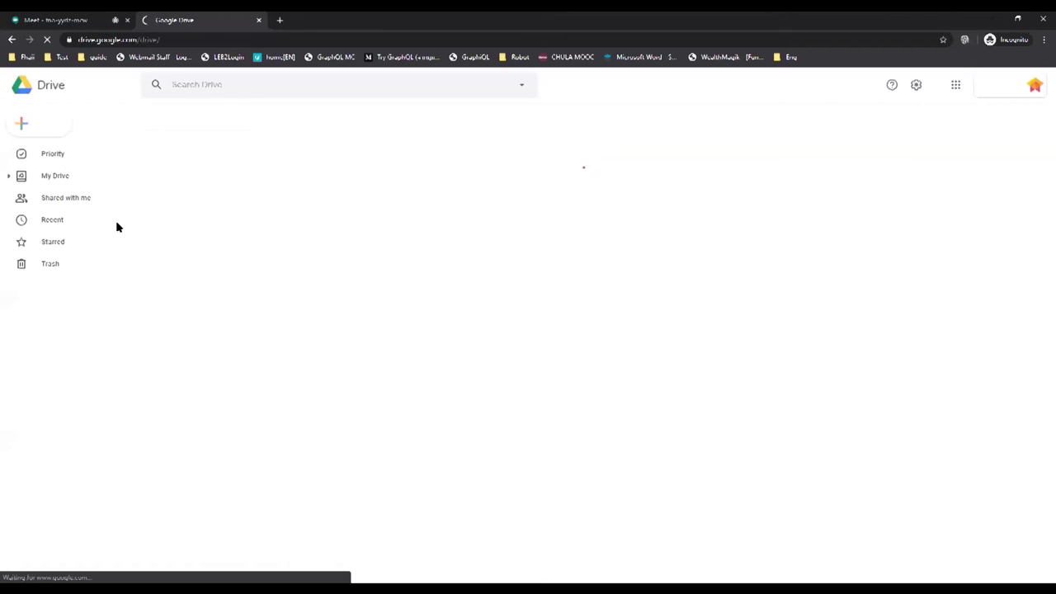
left_click(59, 183)
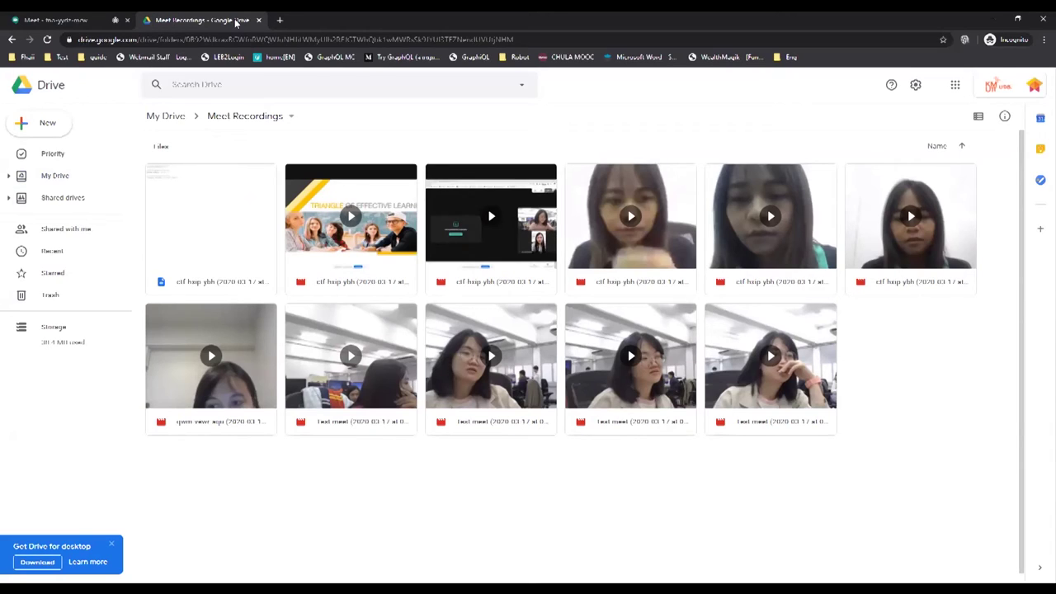
Revisit the Meet call briefly, open Google Calendar from Drive, and show the list of Google apps there
left_click(77, 22)
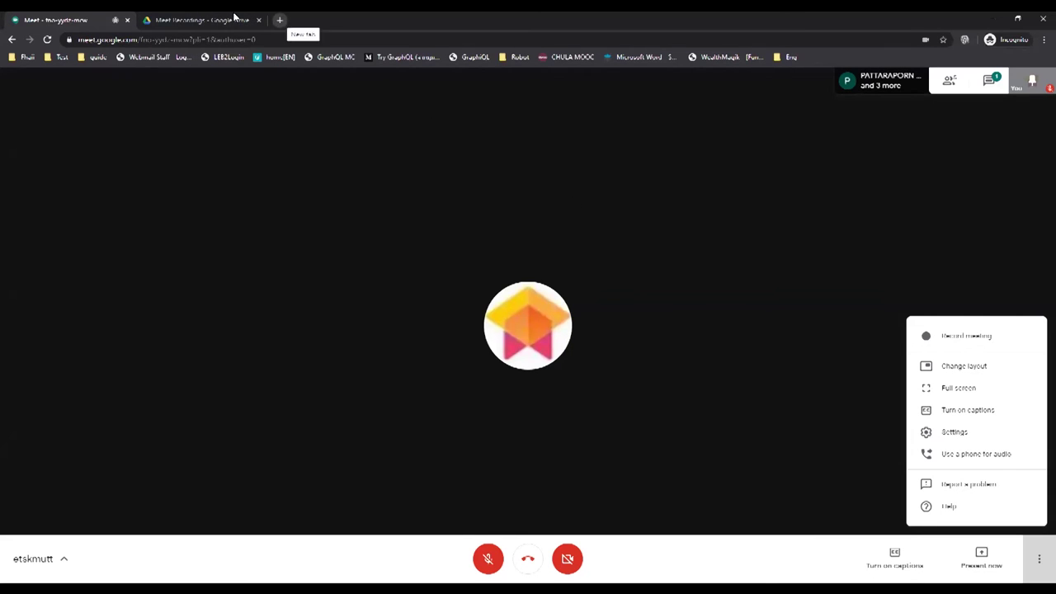
left_click(202, 21)
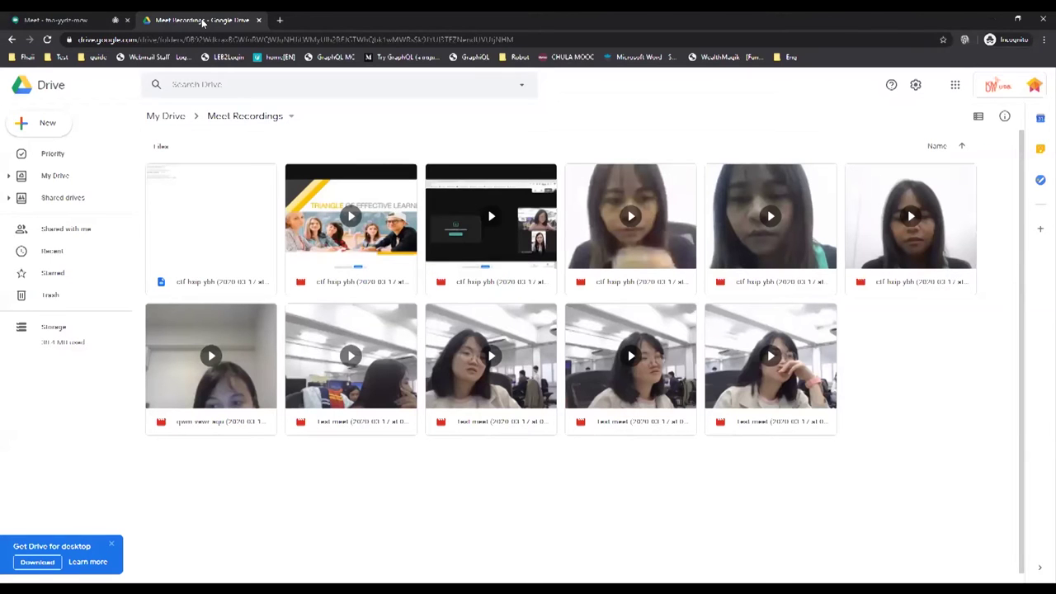
left_click(954, 85)
left_click(954, 85)
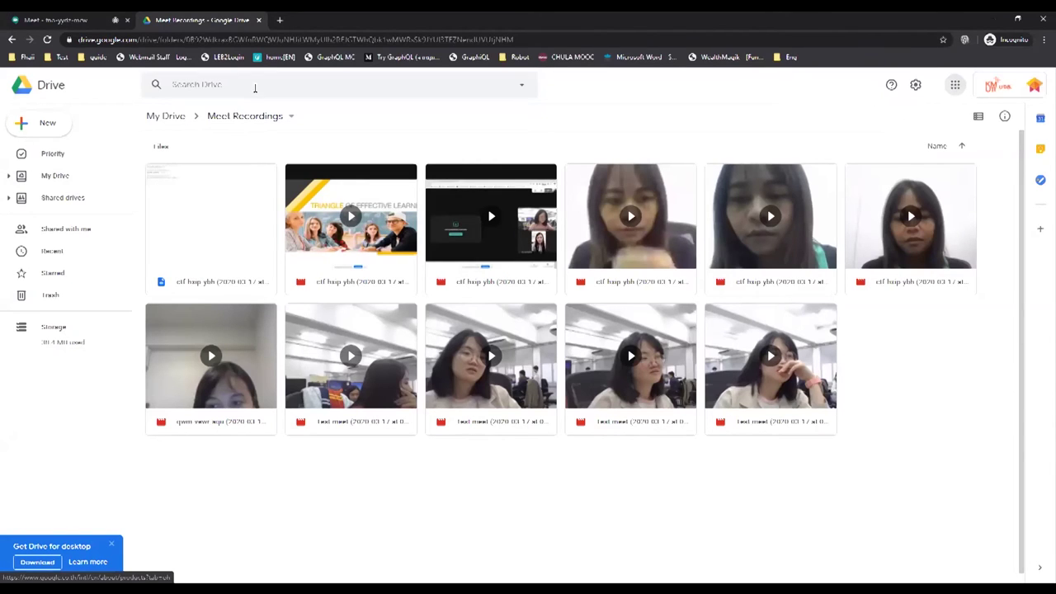
left_click(953, 86)
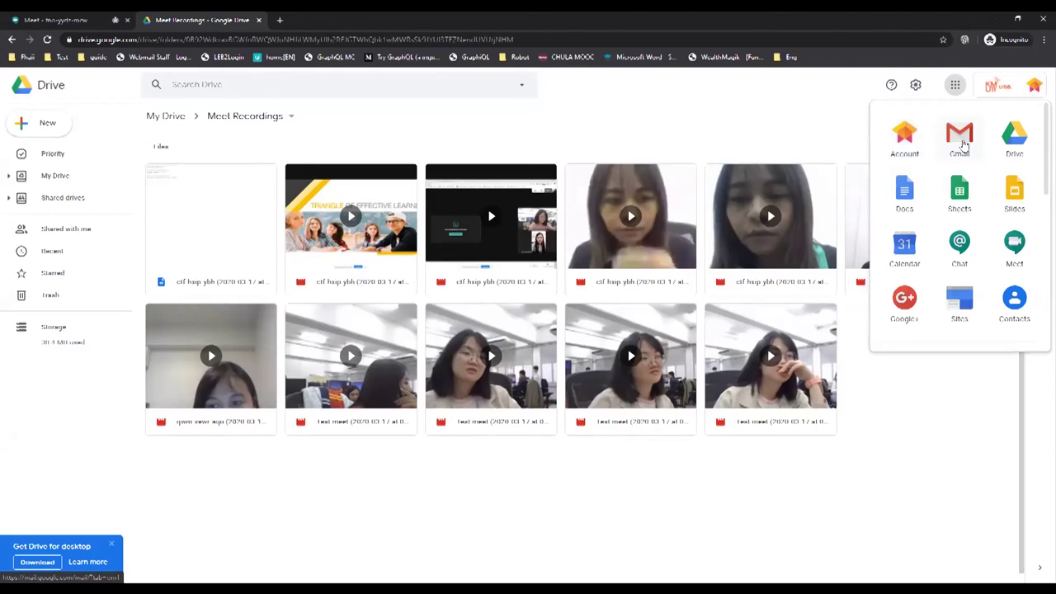
left_click(905, 246)
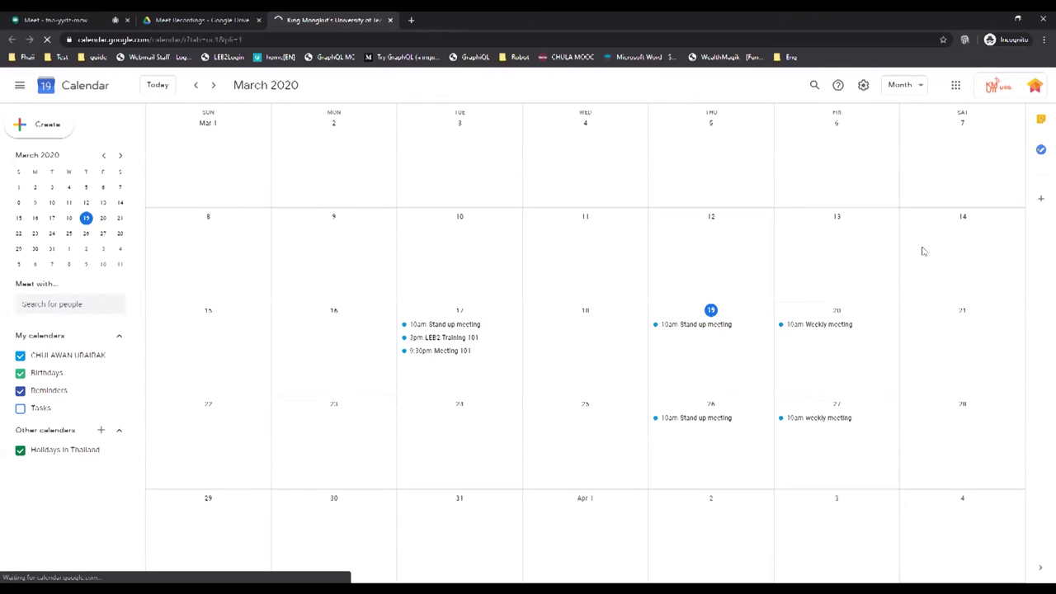
left_click(957, 86)
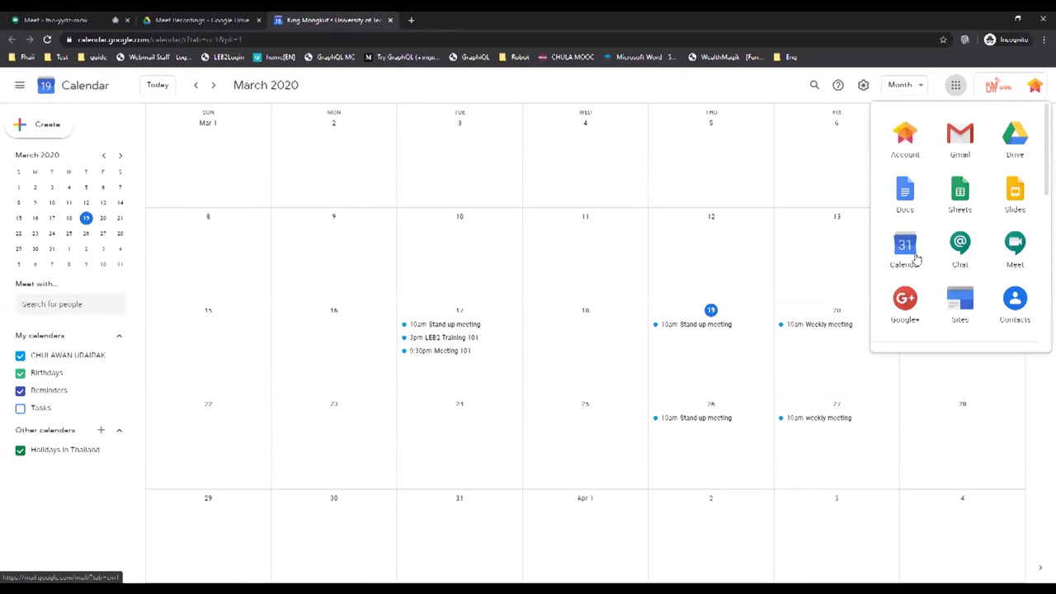
left_click(731, 96)
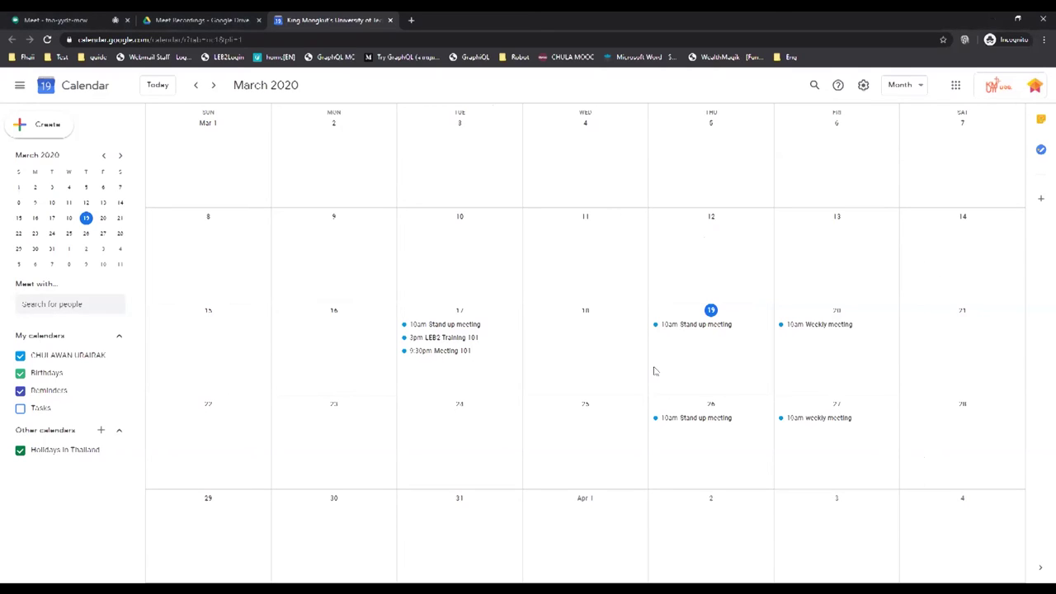
left_click(707, 367)
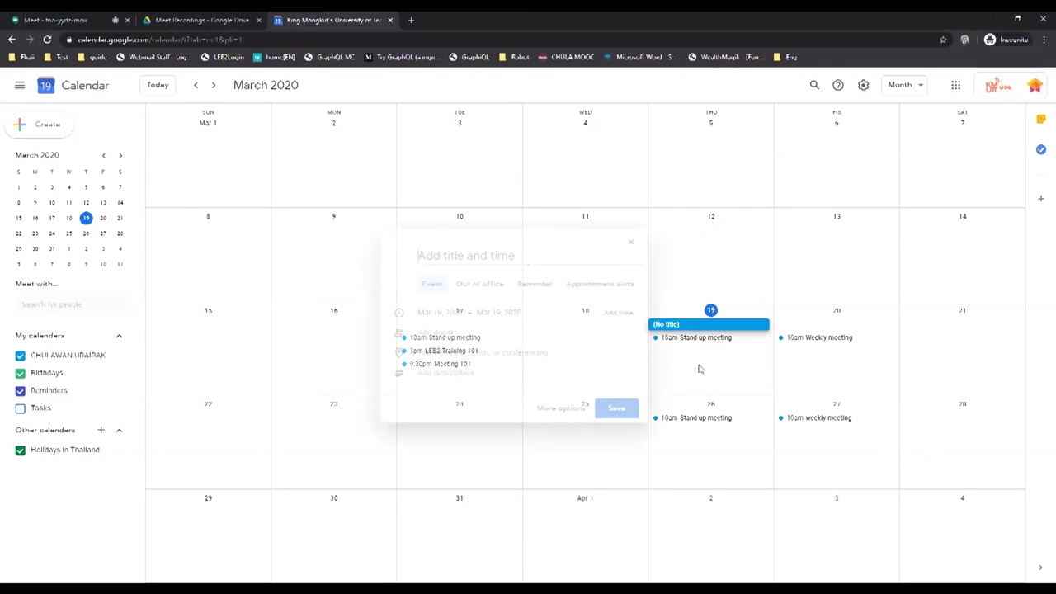
left_click(626, 242)
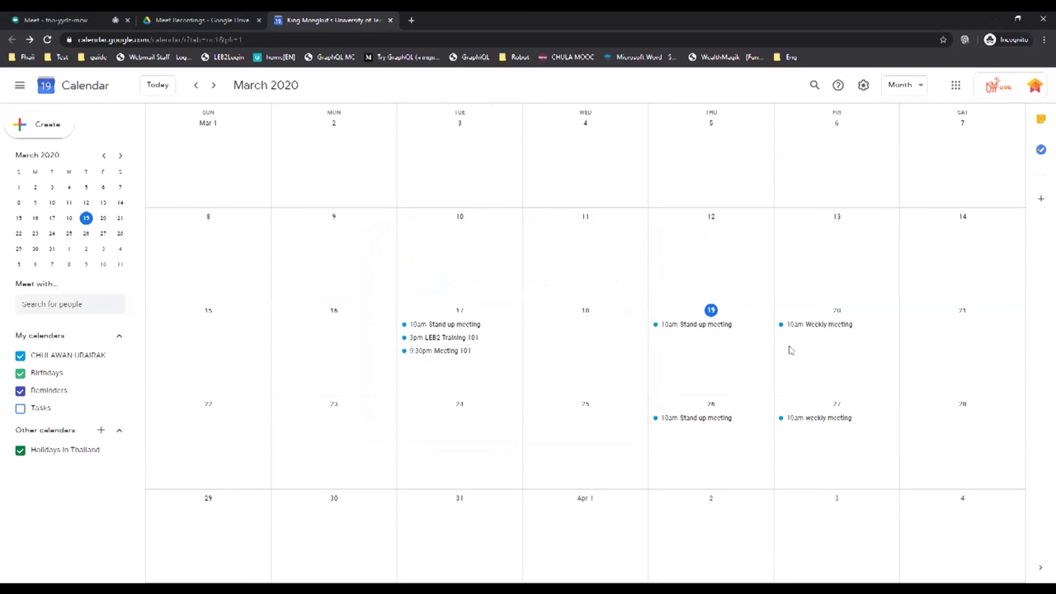
Create a calendar event on March 20, 2020 with the full event options and title it ห้องเรียนออนไลน์
left_click(800, 359)
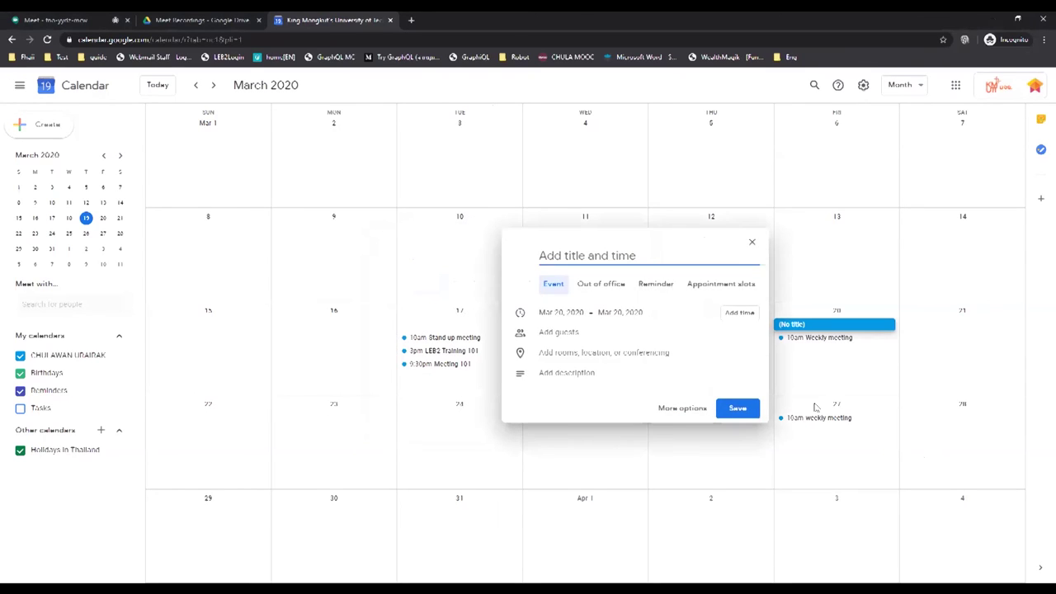
left_click(692, 413)
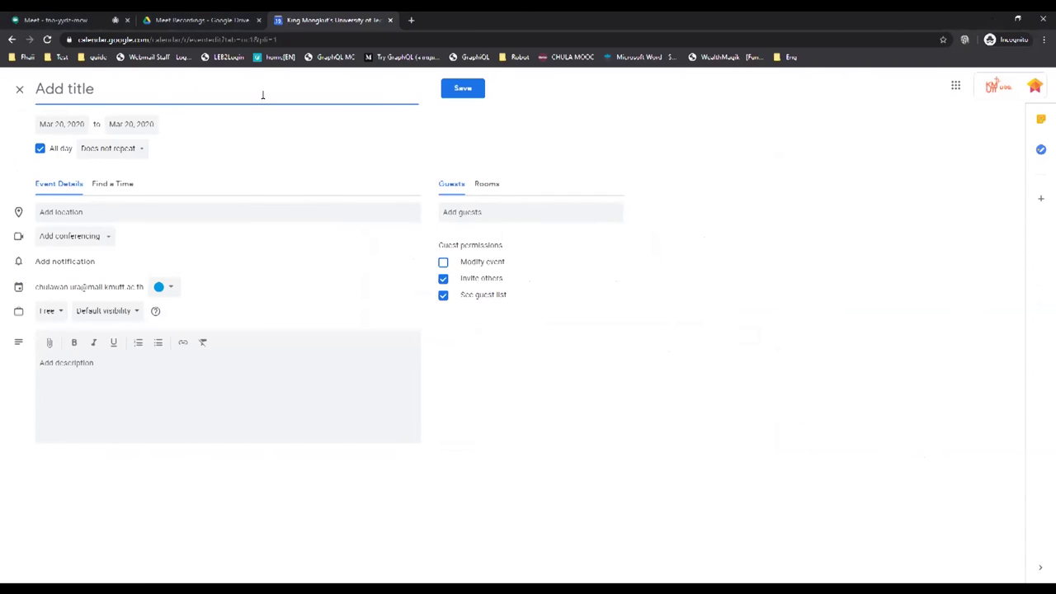
type("ประชุม")
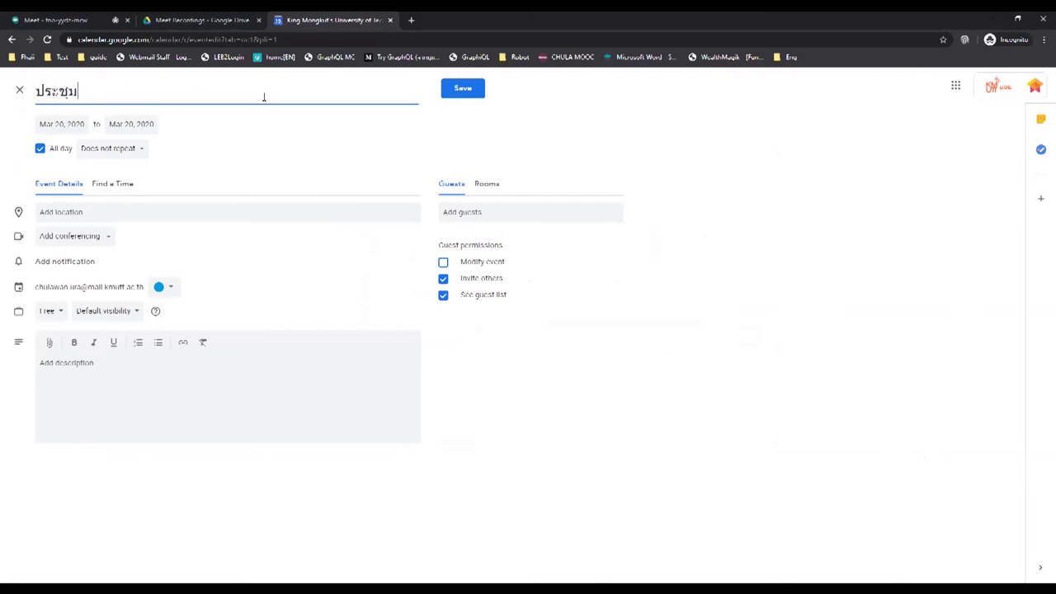
key("BackSpace")
key("BackSpace")
key("BackSpace")
key("BackSpace")
key("BackSpace")
type("ห้องเรียน")
key("BackSpace")
key("BackSpace")
key("BackSpace")
key("BackSpace")
key("BackSpace")
key("BackSpace")
key("BackSpace")
key("BackSpace")
key("BackSpace")
key("BackSpace")
type("ห้องเรียนอ")
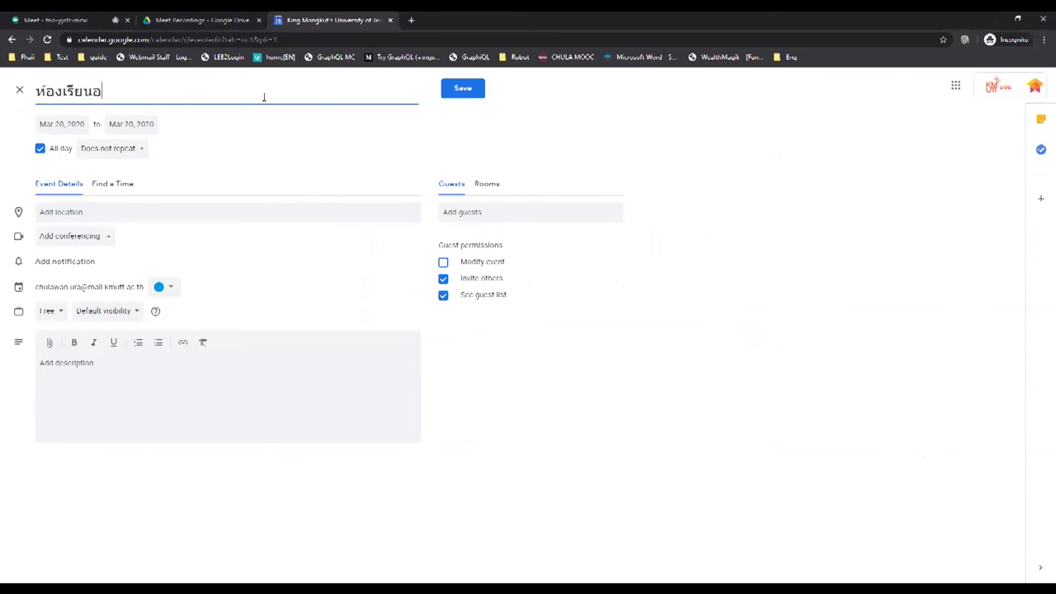
type("อนไลน์")
Make the event a timed one instead of all-day, running from 1:00pm to 2:00pm
left_click(39, 151)
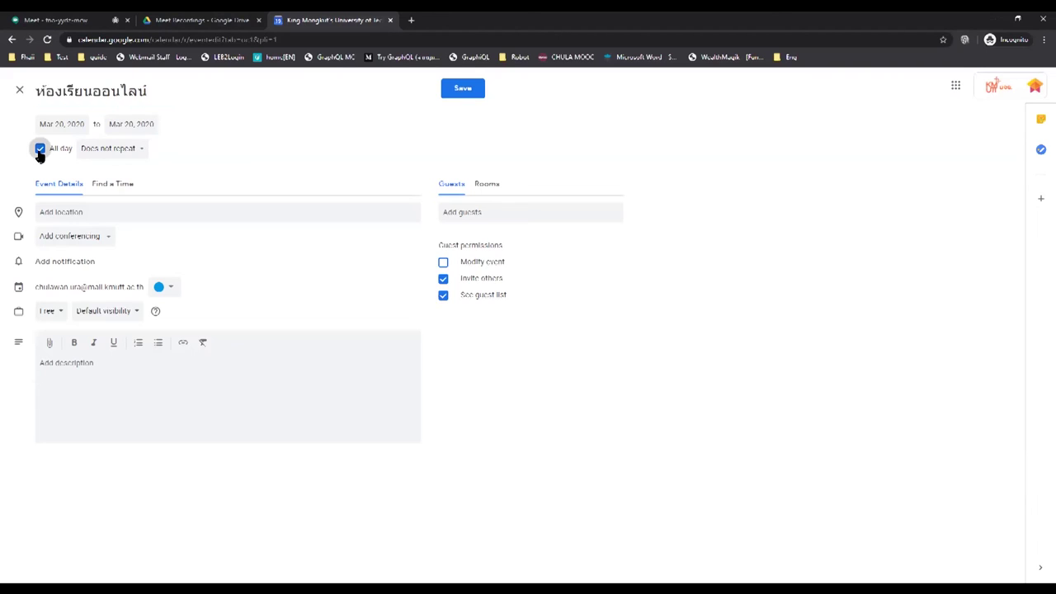
left_click(120, 128)
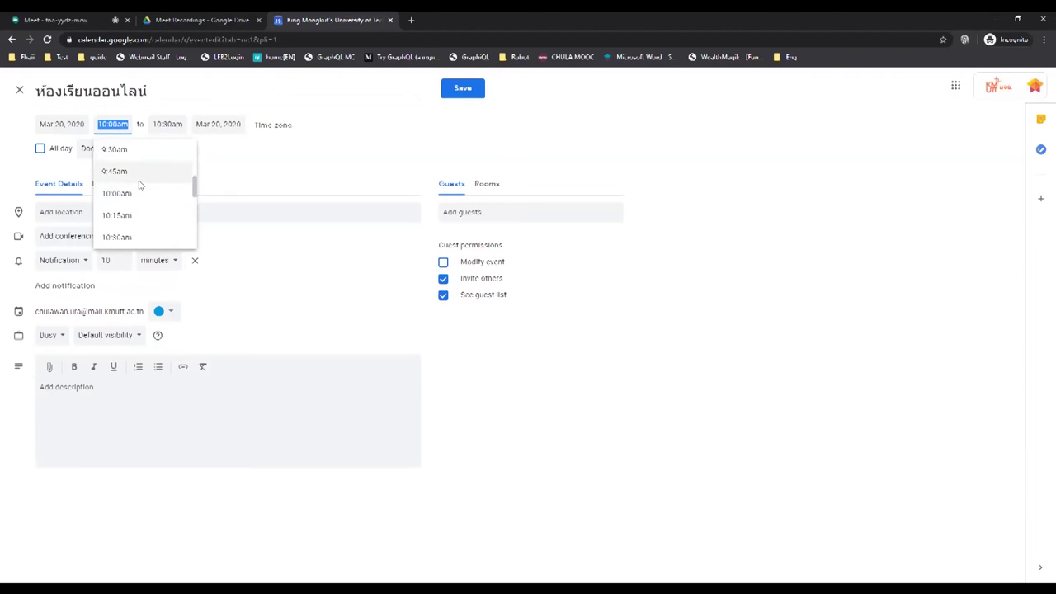
scroll(139, 186, "down", 3)
scroll(139, 188, "down", 1)
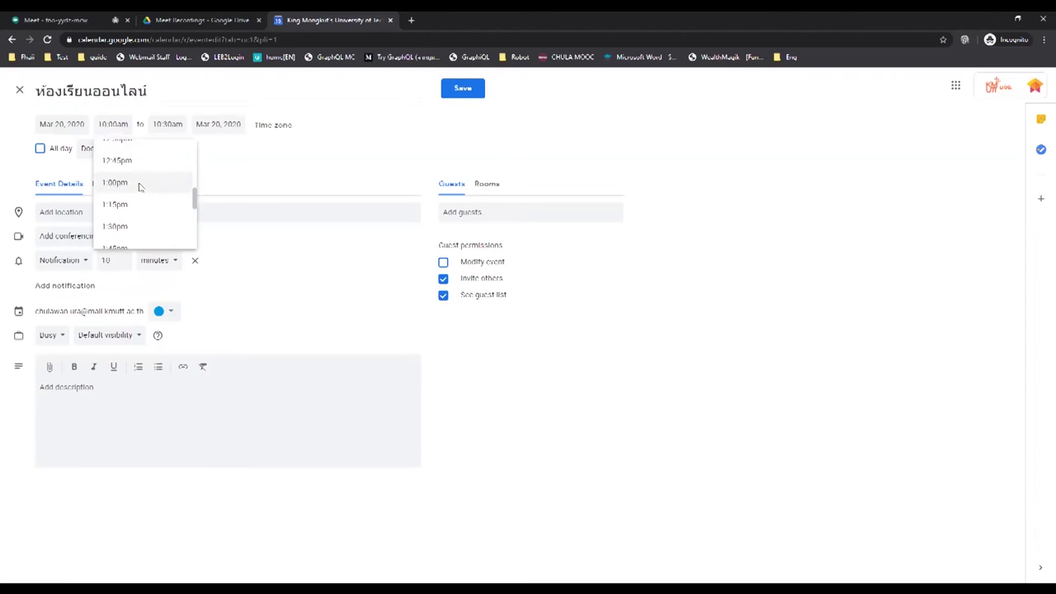
left_click(139, 185)
left_click(162, 125)
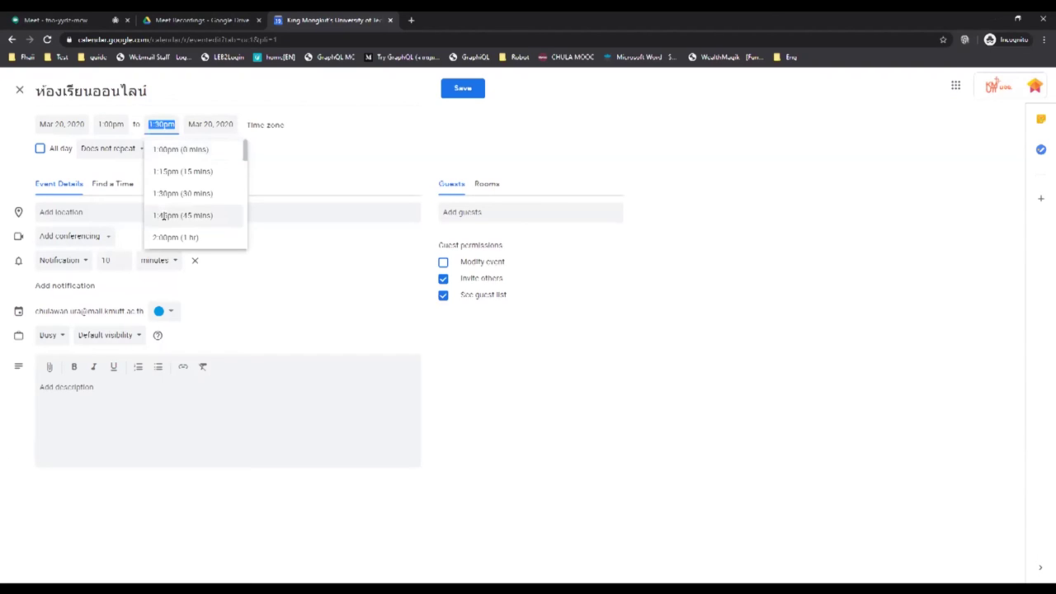
scroll(163, 212, "down", 1)
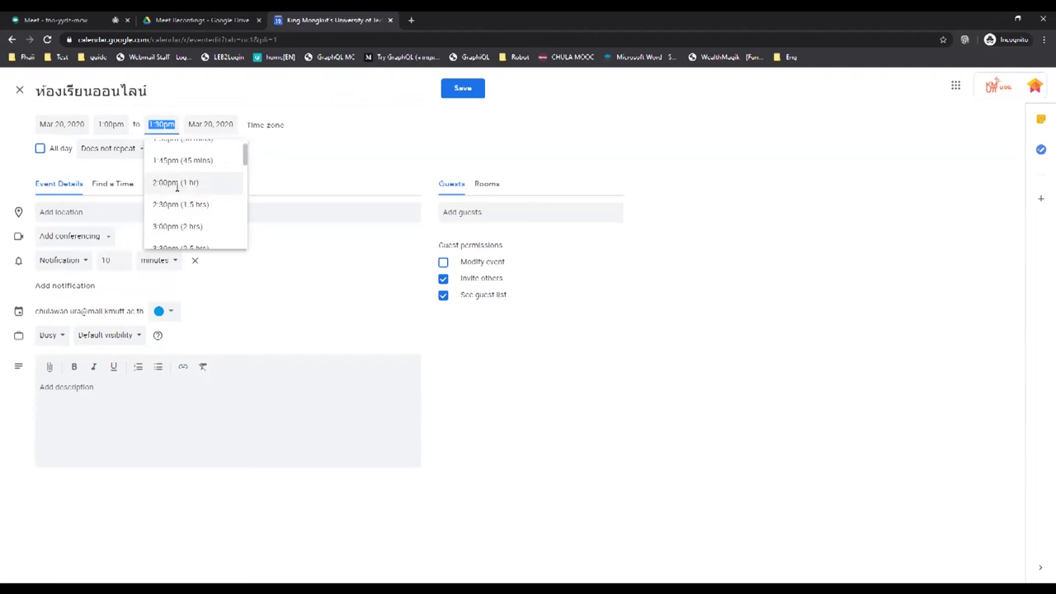
left_click(177, 183)
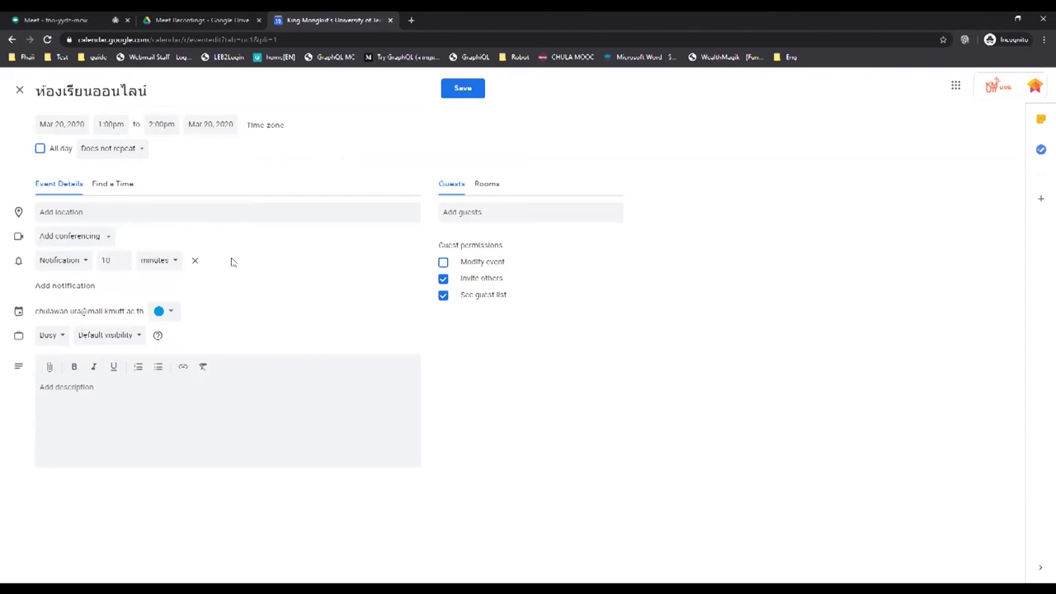
Add Hangouts Meet conferencing to the event and set its reminder to an email 1 hour before
left_click(110, 239)
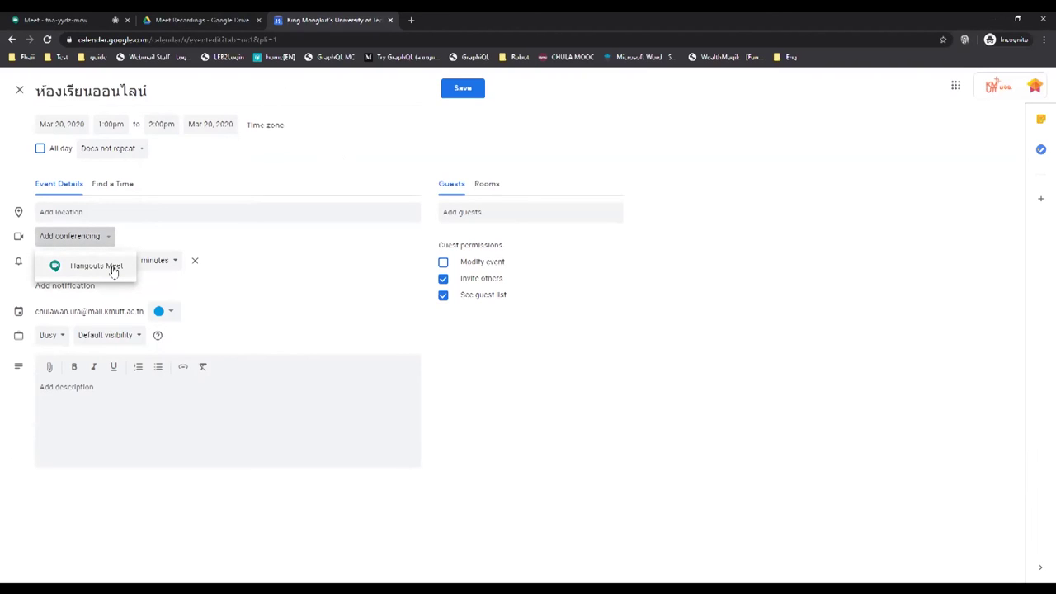
left_click(114, 270)
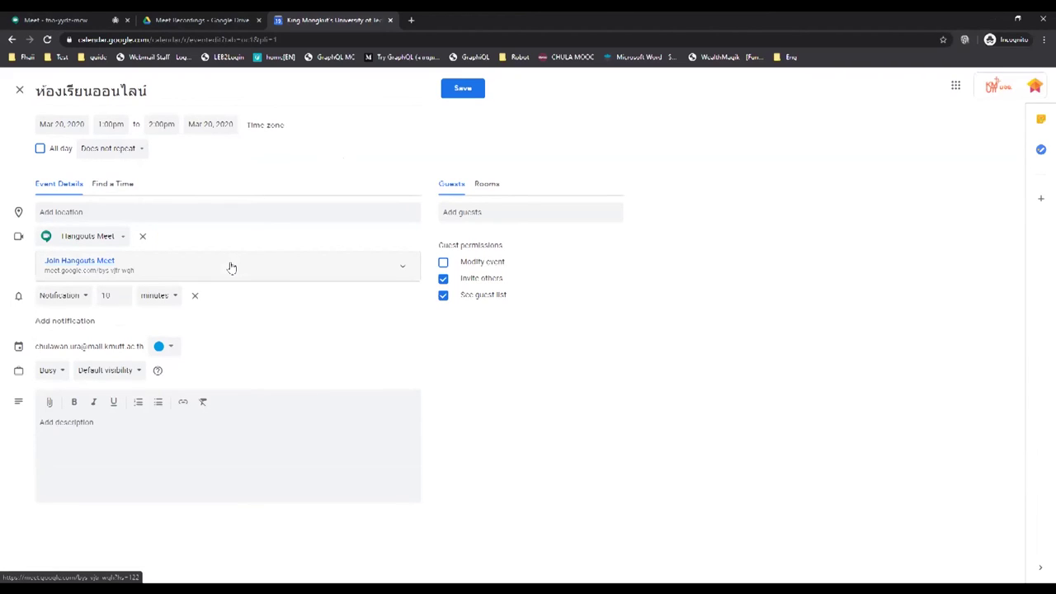
left_click(85, 296)
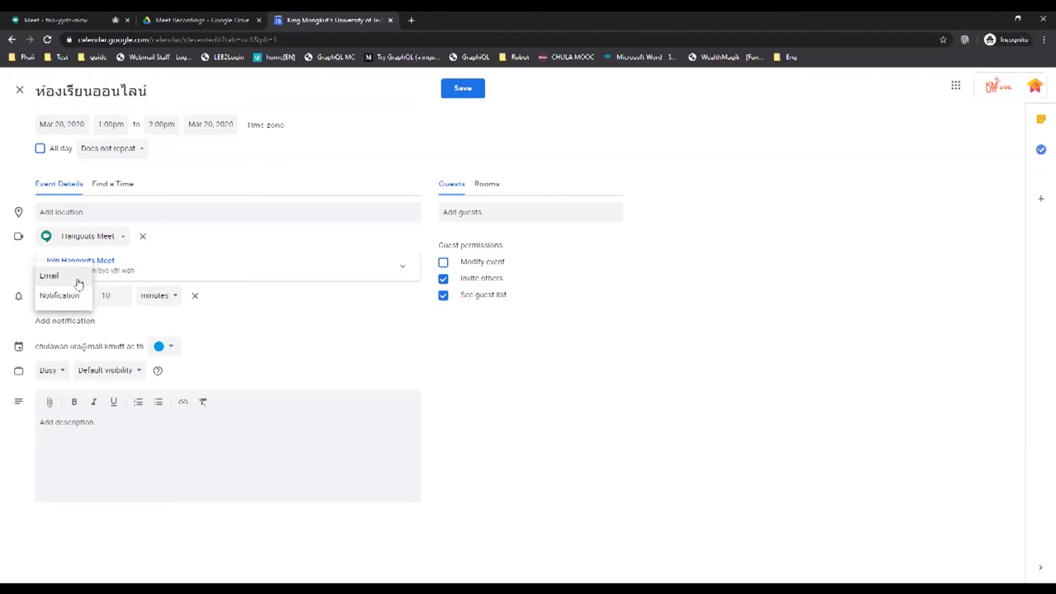
left_click(78, 283)
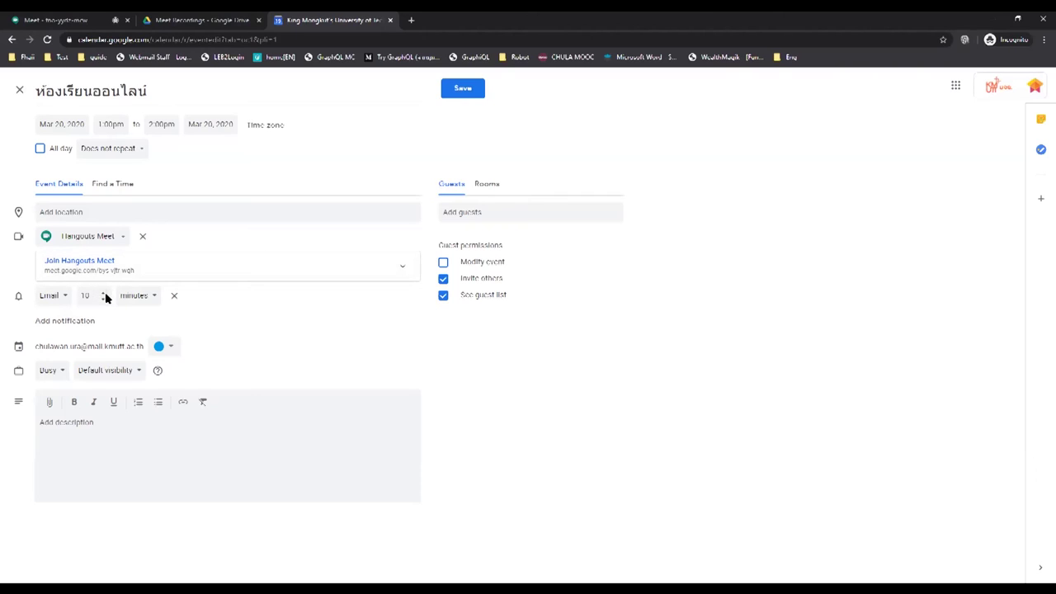
left_click(104, 294)
left_click(136, 296)
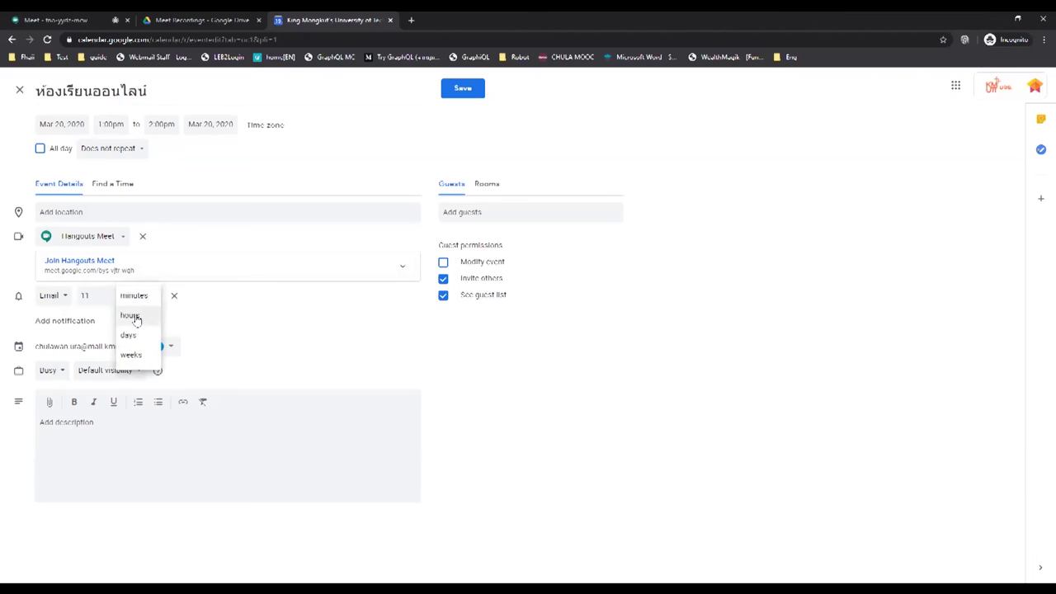
left_click(138, 318)
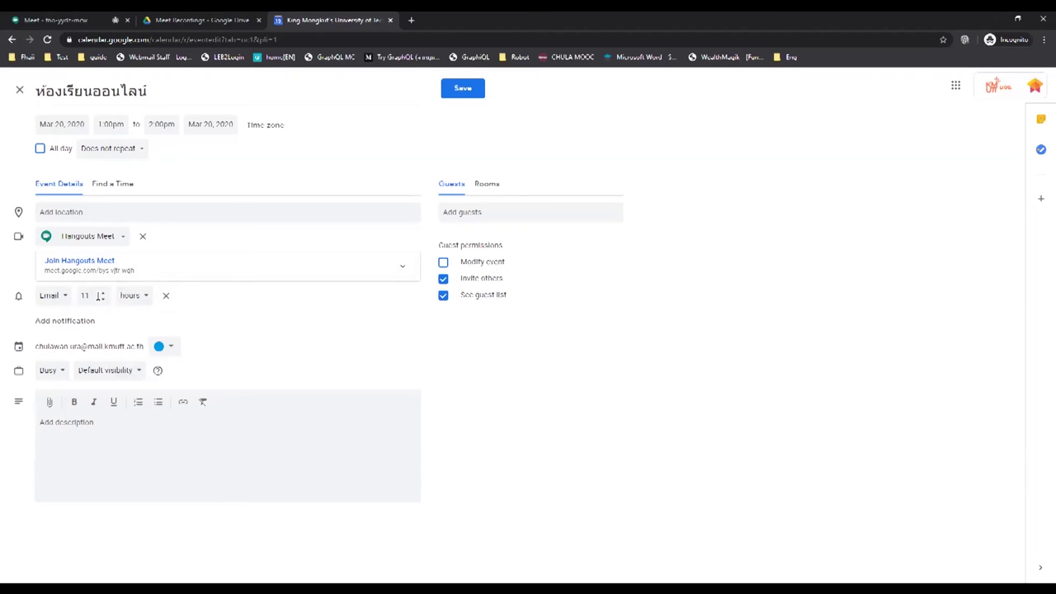
type("5")
left_click(102, 301)
left_click(102, 301)
Enter Test as the event description and attach ets kmutt meeting 101.pdf, uploaded from the device's Google meet folder
type("Test")
left_click(50, 406)
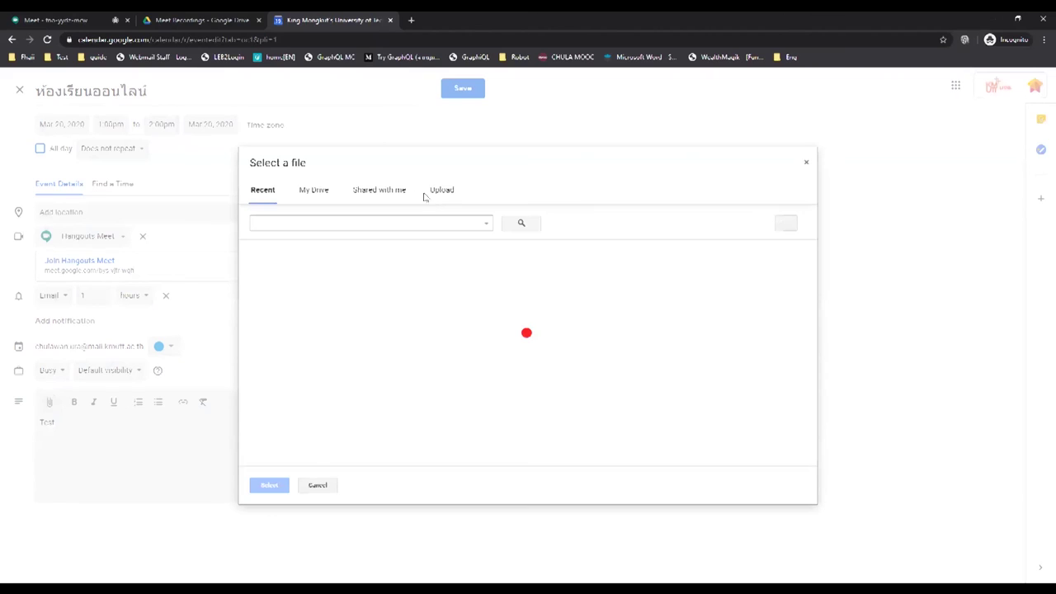
left_click(439, 193)
left_click(503, 334)
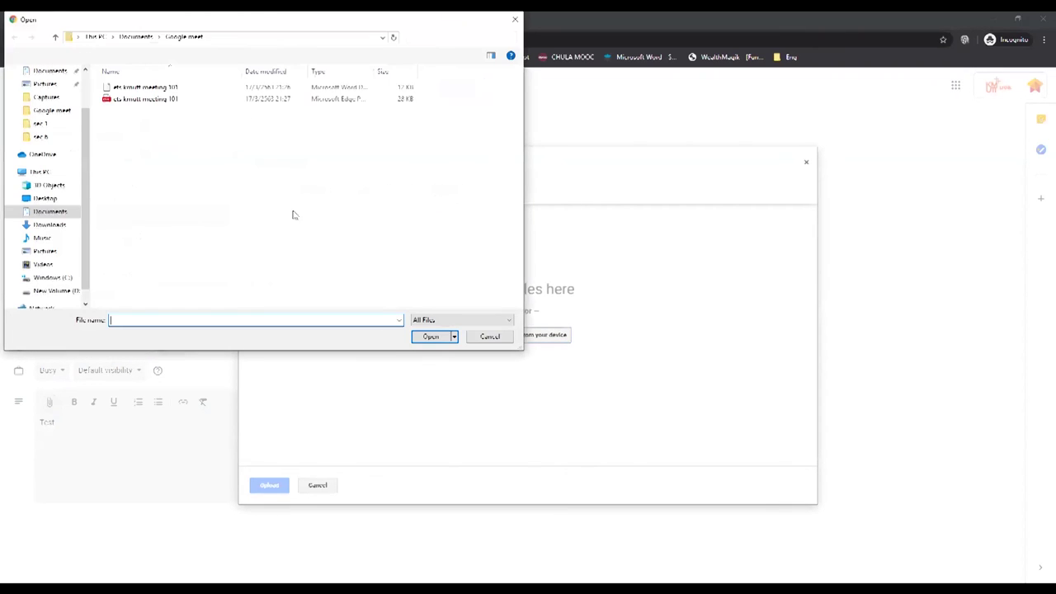
left_click(147, 100)
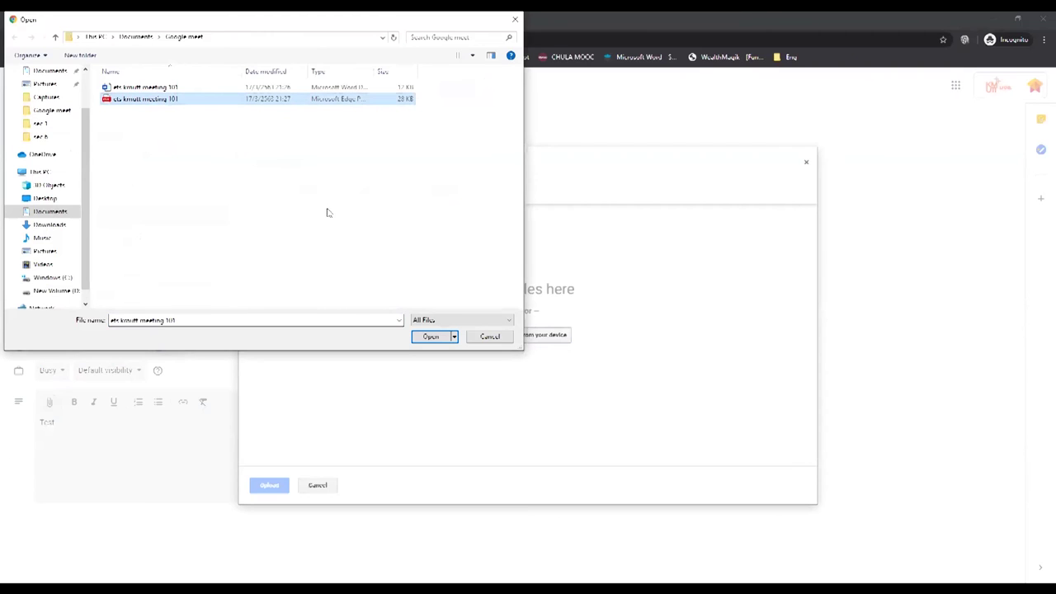
left_click(431, 337)
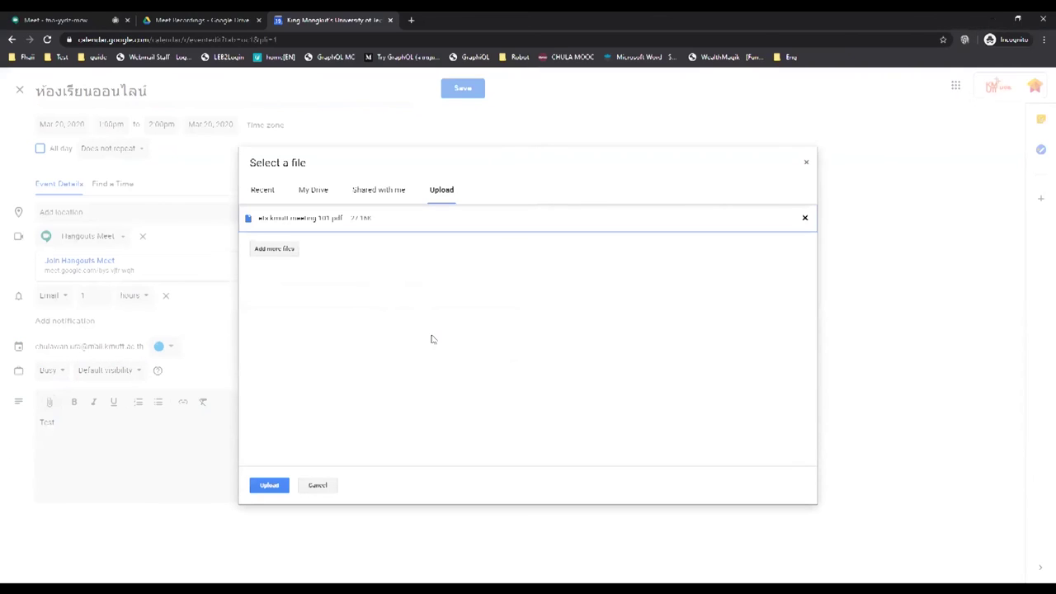
left_click(268, 487)
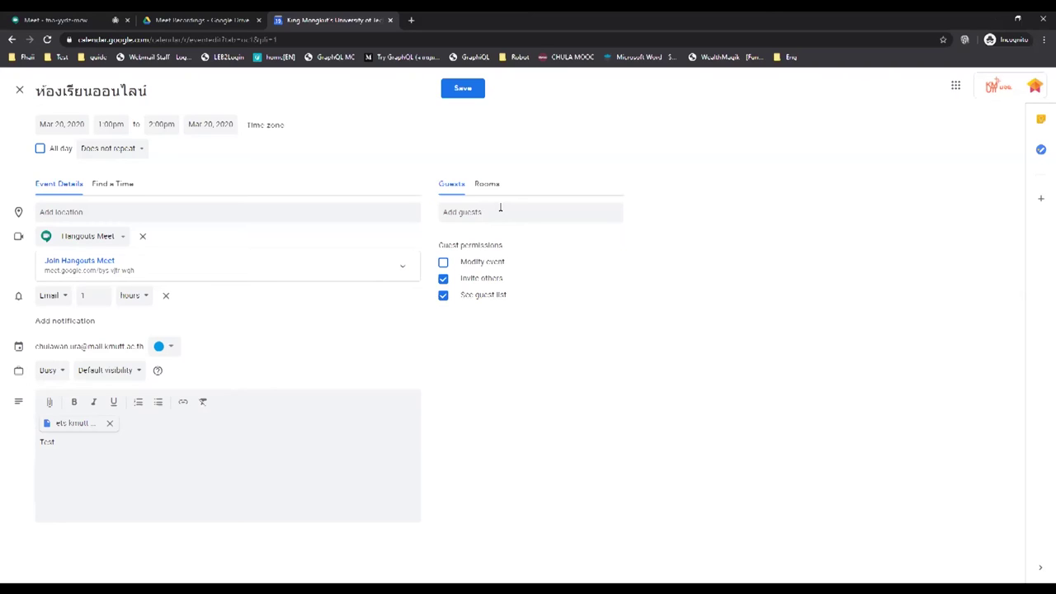
Add the first three suggested contacts as guests of the event
left_click(500, 207)
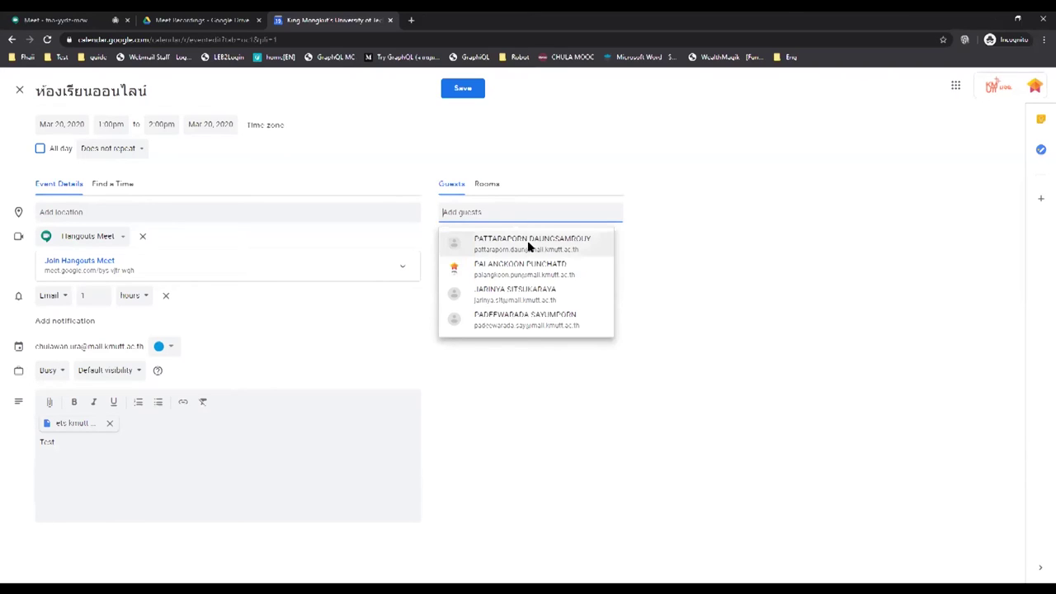
left_click(528, 240)
left_click(505, 208)
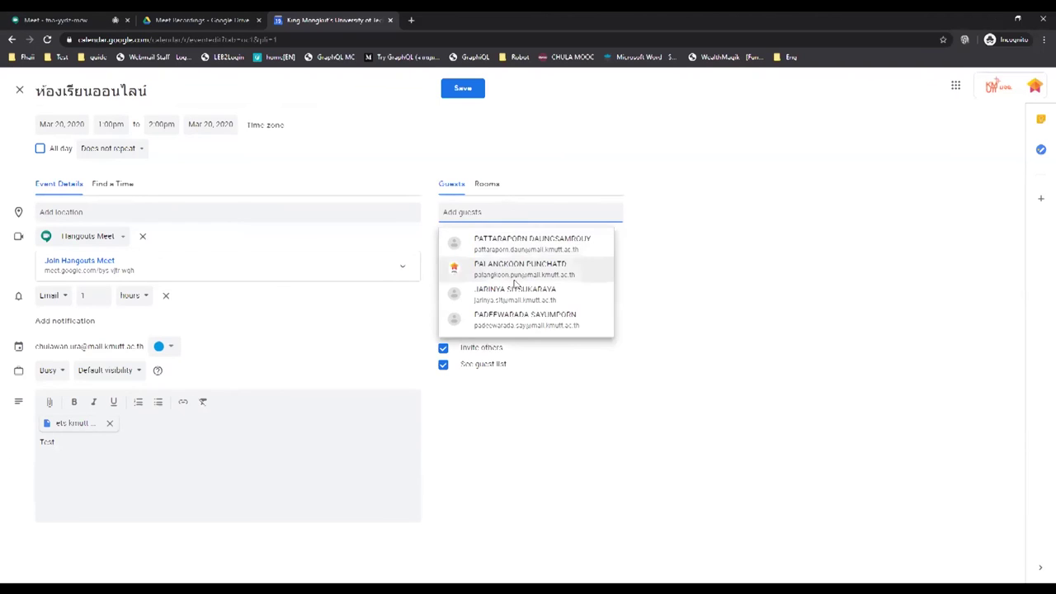
left_click(514, 279)
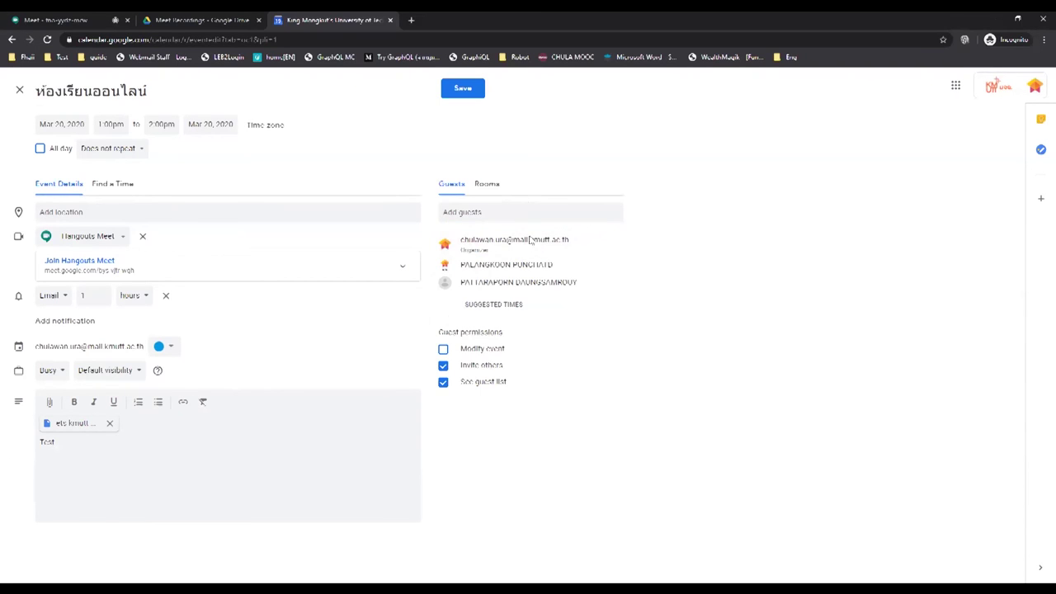
left_click(530, 212)
left_click(516, 293)
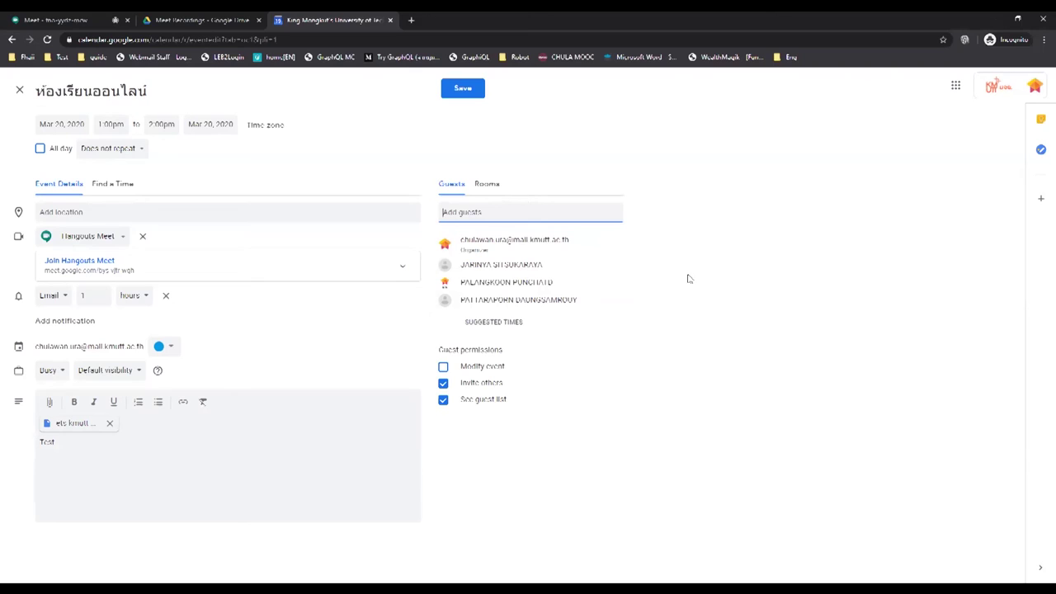
Save the event with invitation emails sent to the guests, and open its Hangouts Meet link from the March 20 entry
left_click(478, 96)
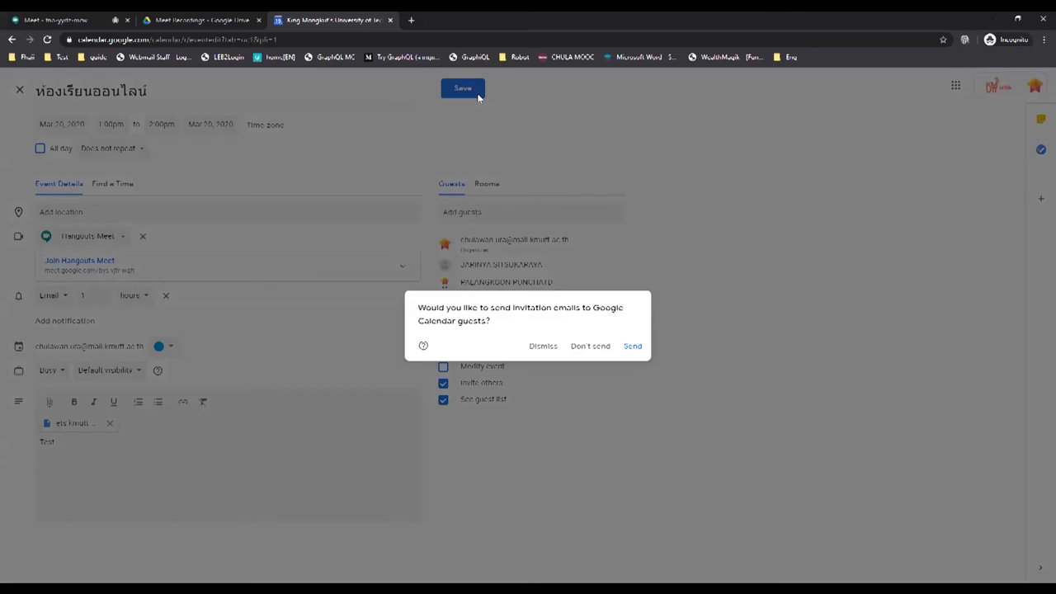
left_click(632, 347)
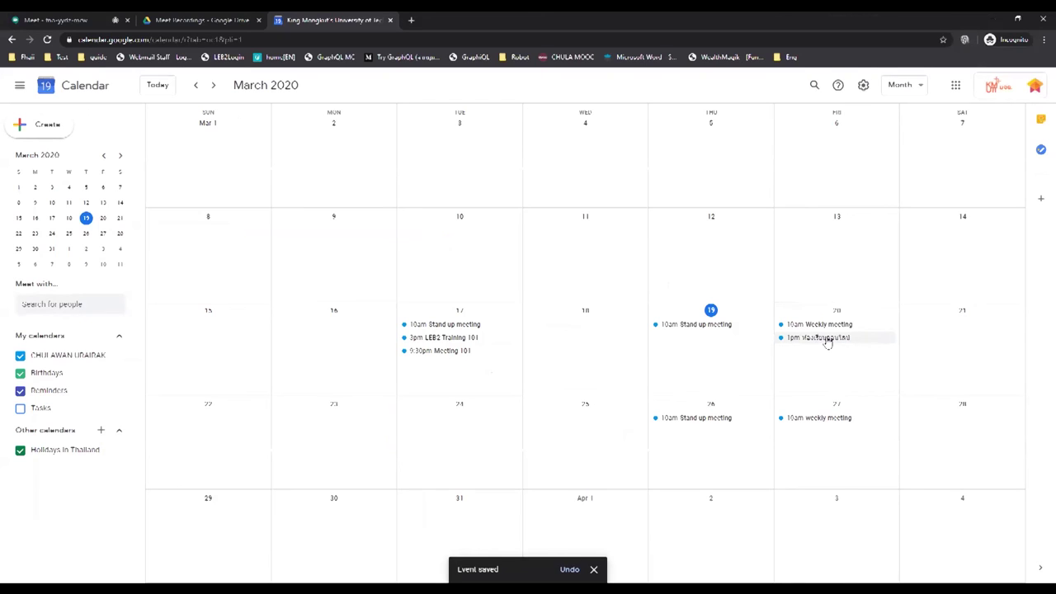
left_click(855, 344)
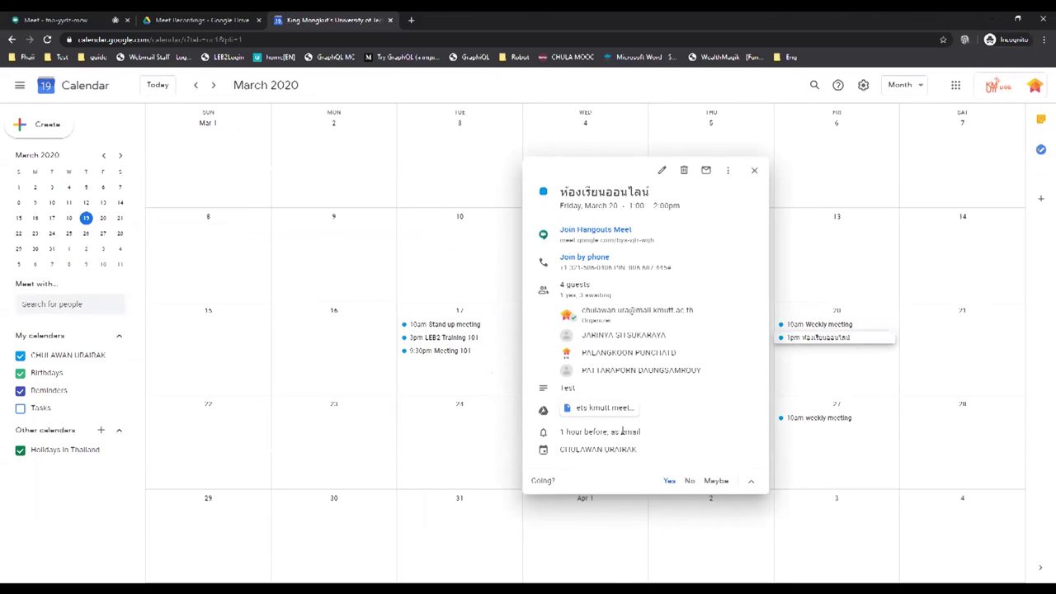
left_click(606, 234)
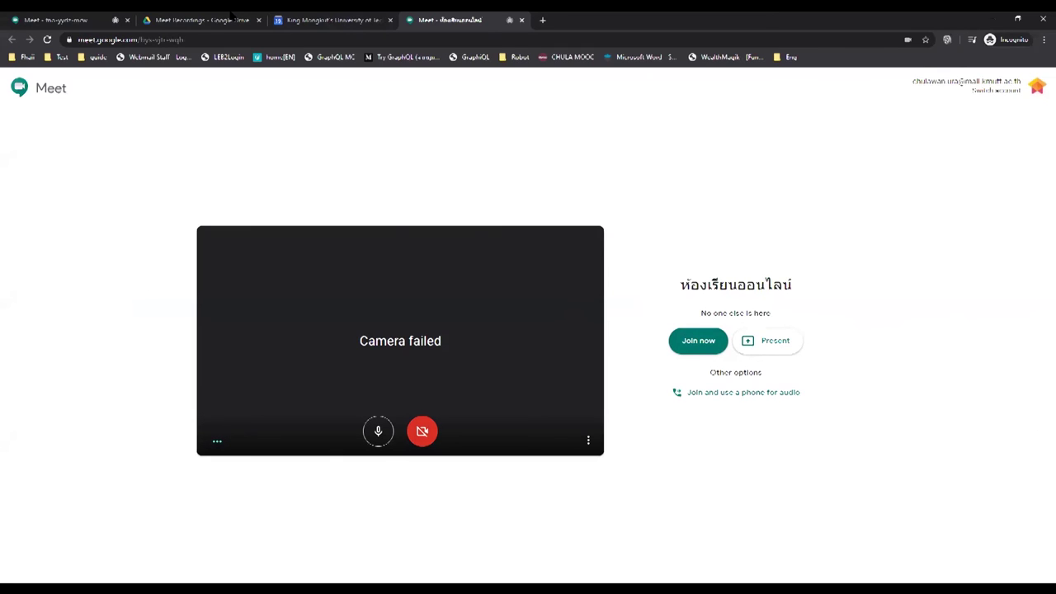
Switch to Google Drive, open Meet from the list of Google apps, and close the new Meet tab
left_click(232, 16)
left_click(955, 86)
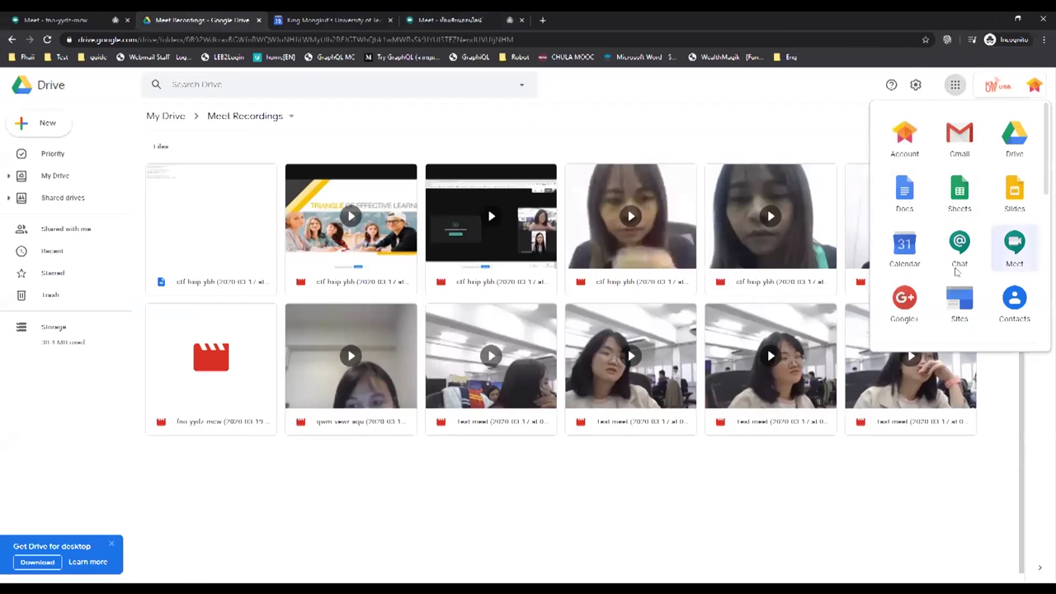
left_click(957, 251)
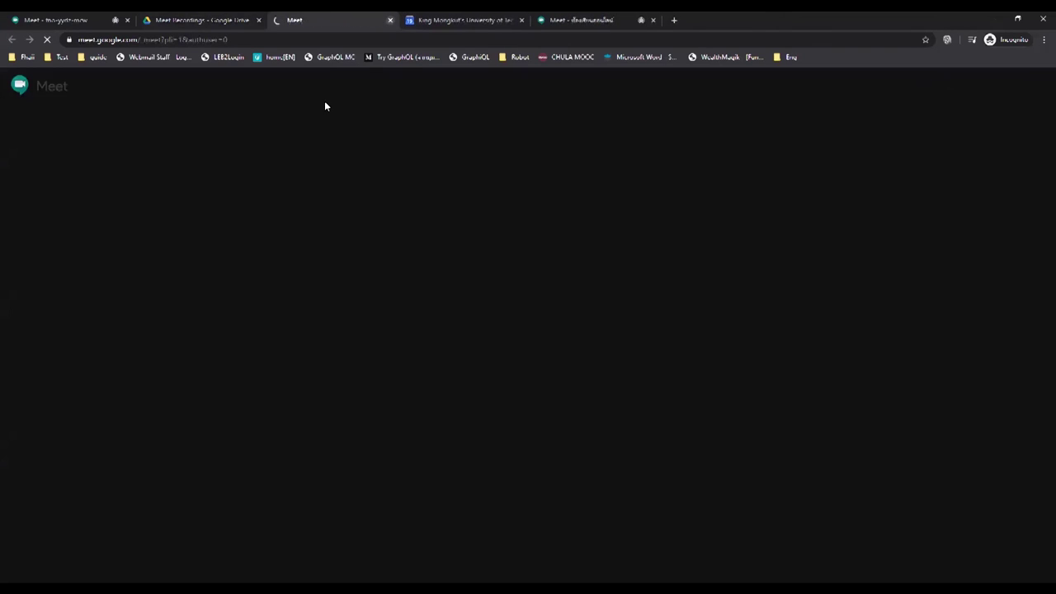
key("ctrl+w")
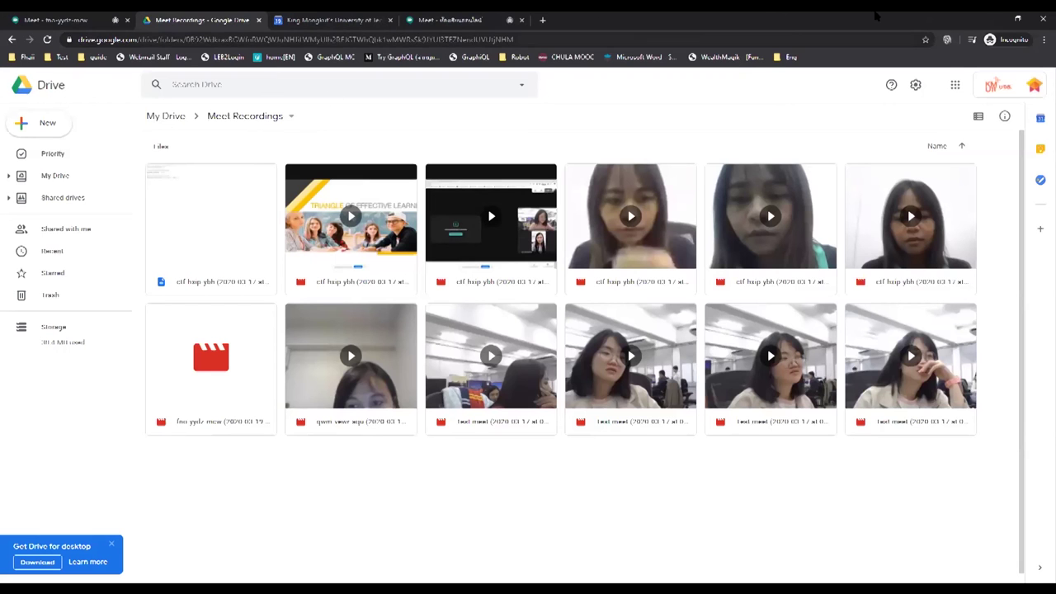
Switch to Google Calendar and close the details of the March 20 class event
left_click(955, 85)
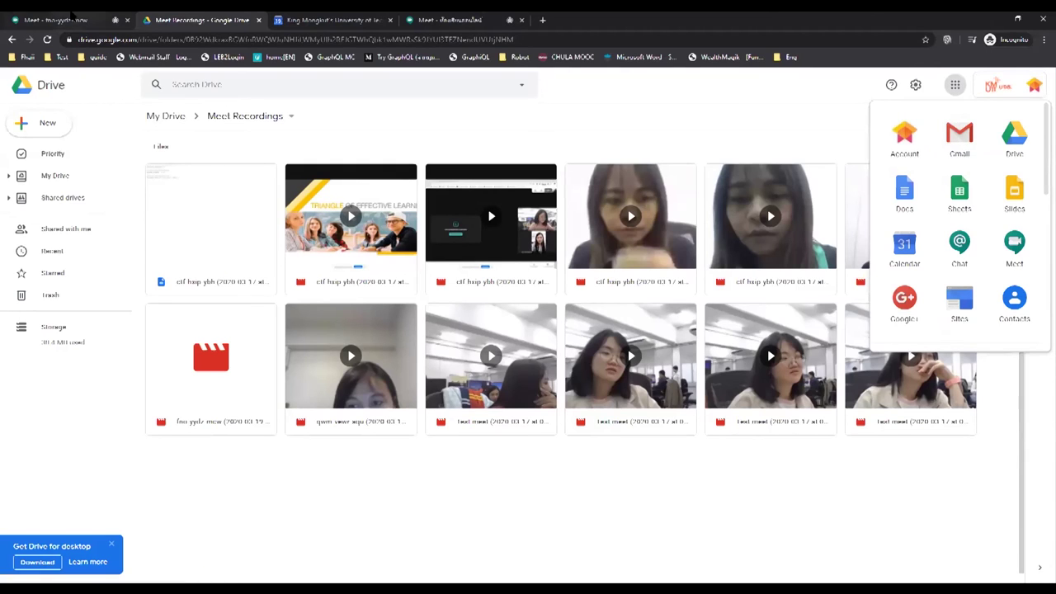
left_click(66, 20)
left_click(248, 20)
left_click(330, 20)
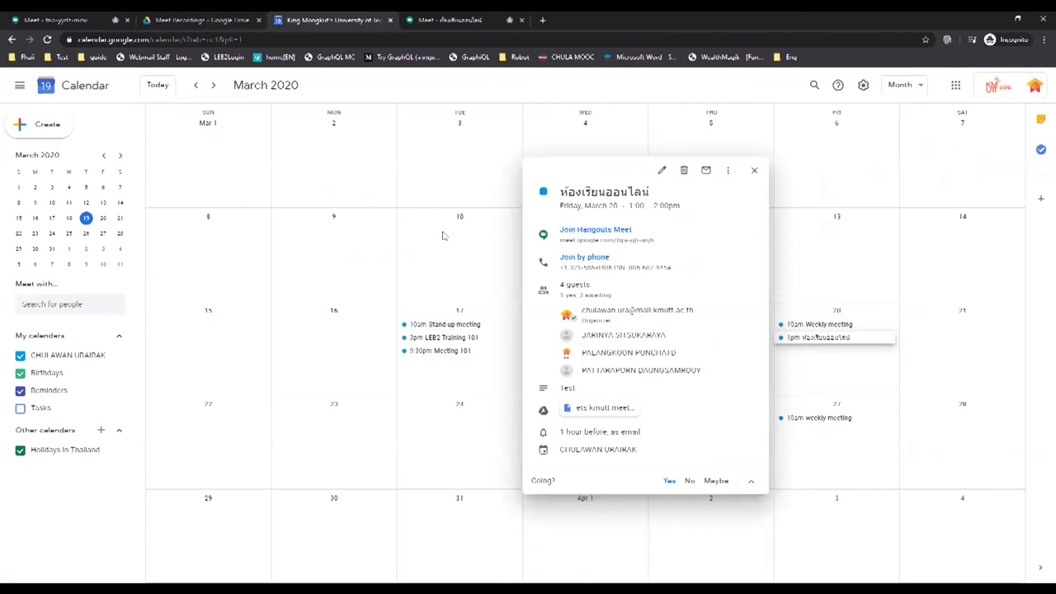
left_click(531, 283)
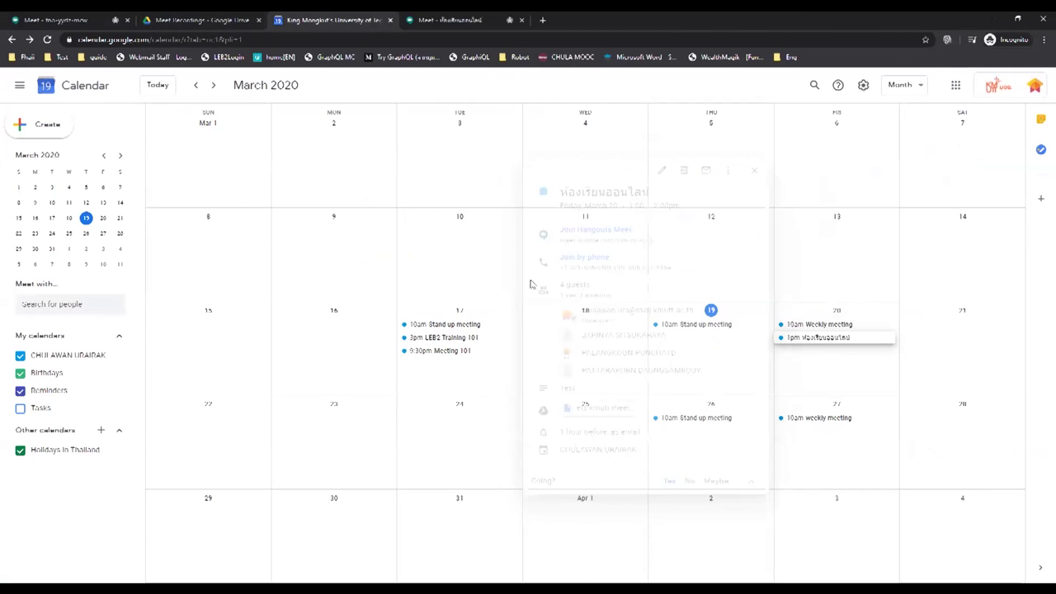
Create an all-day event titled Test on March 19, 2020, with Hangouts Meet as its conferencing
left_click(691, 354)
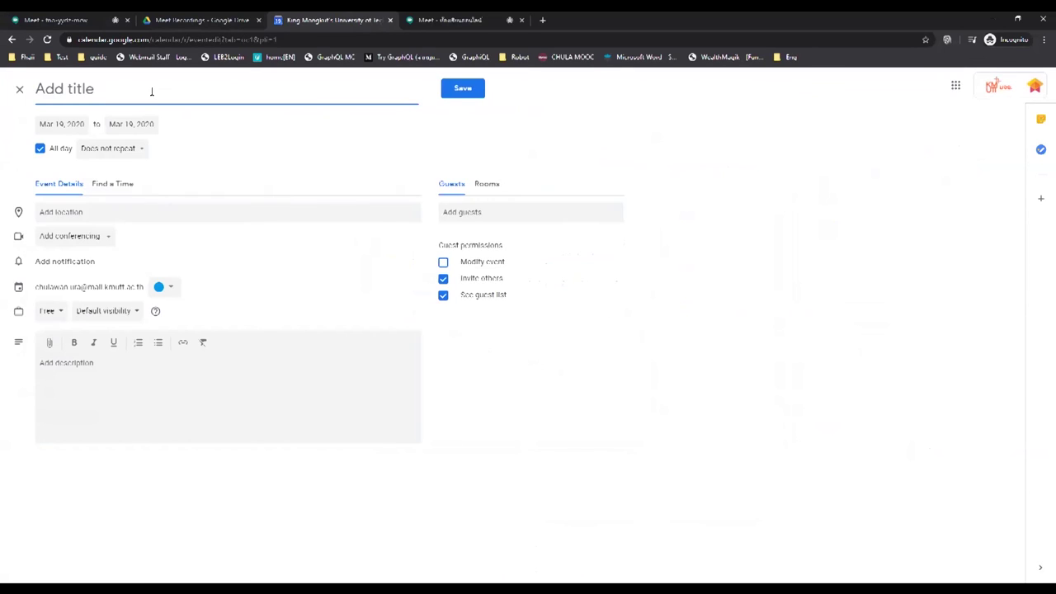
type("Test")
left_click(76, 236)
left_click(89, 263)
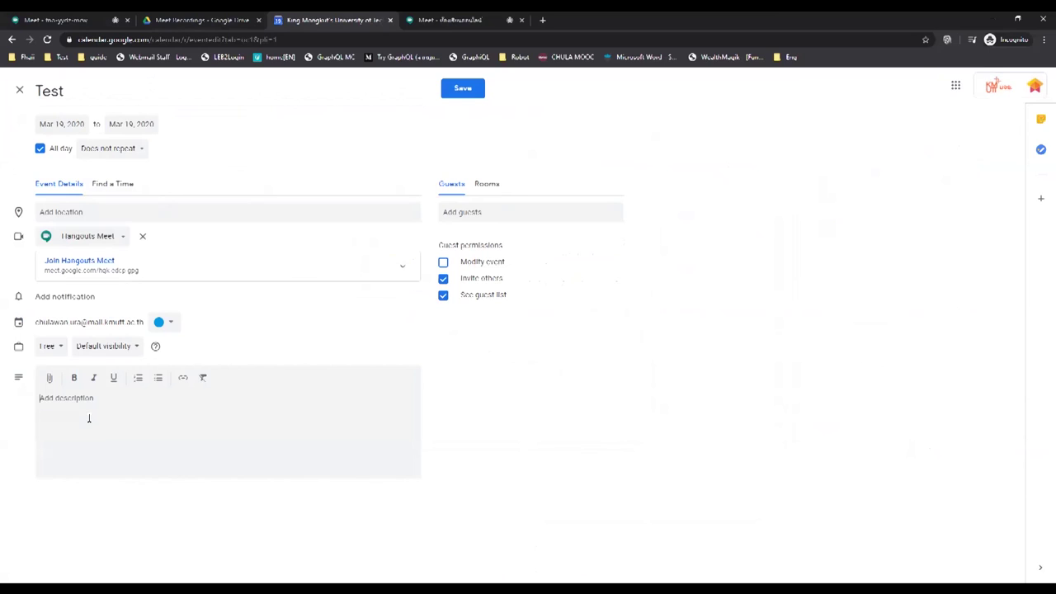
Give the March 19 event the description Test and attach the PDF ets kmutt meeting 101, uploaded from the device's Google meet folder
type("Test")
left_click(49, 380)
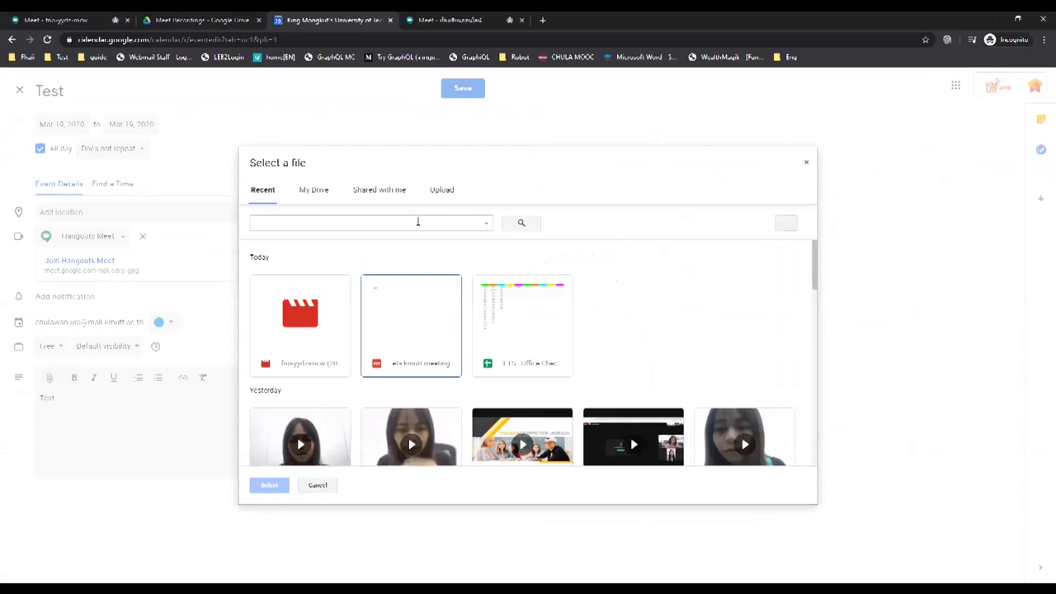
left_click(442, 190)
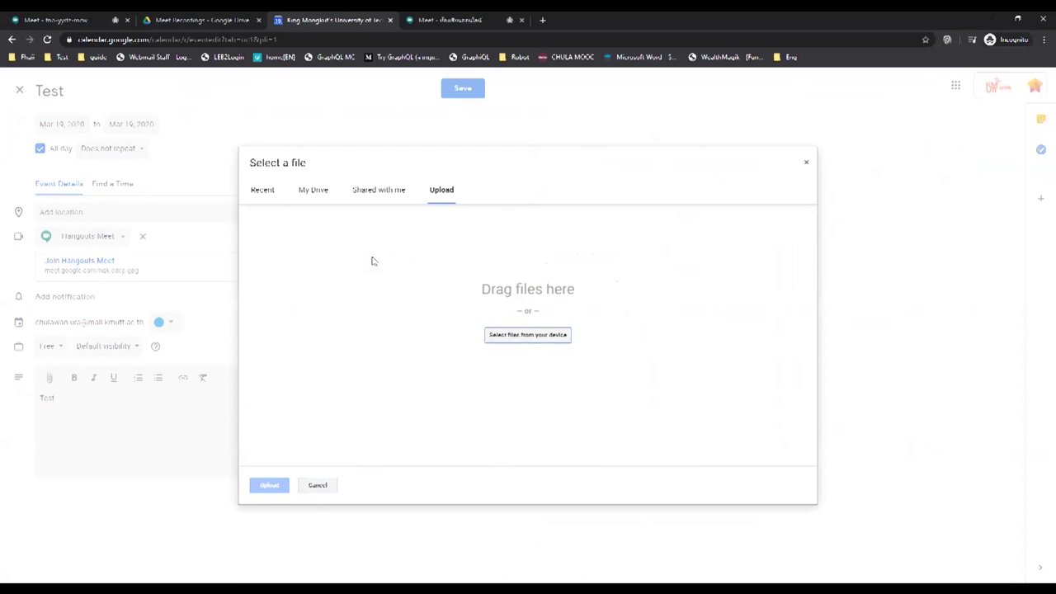
key("Return")
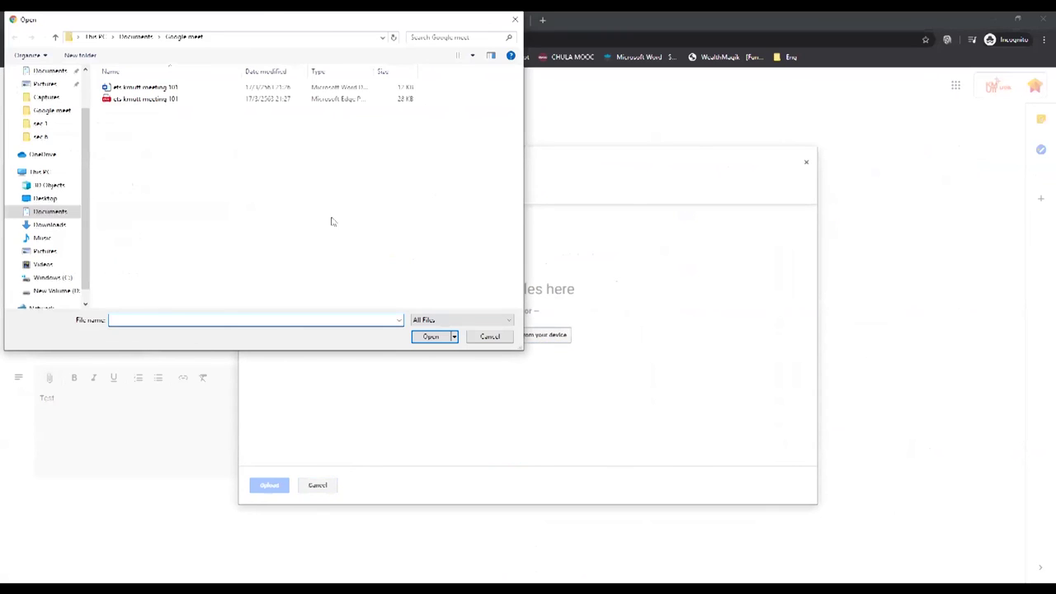
left_click(170, 99)
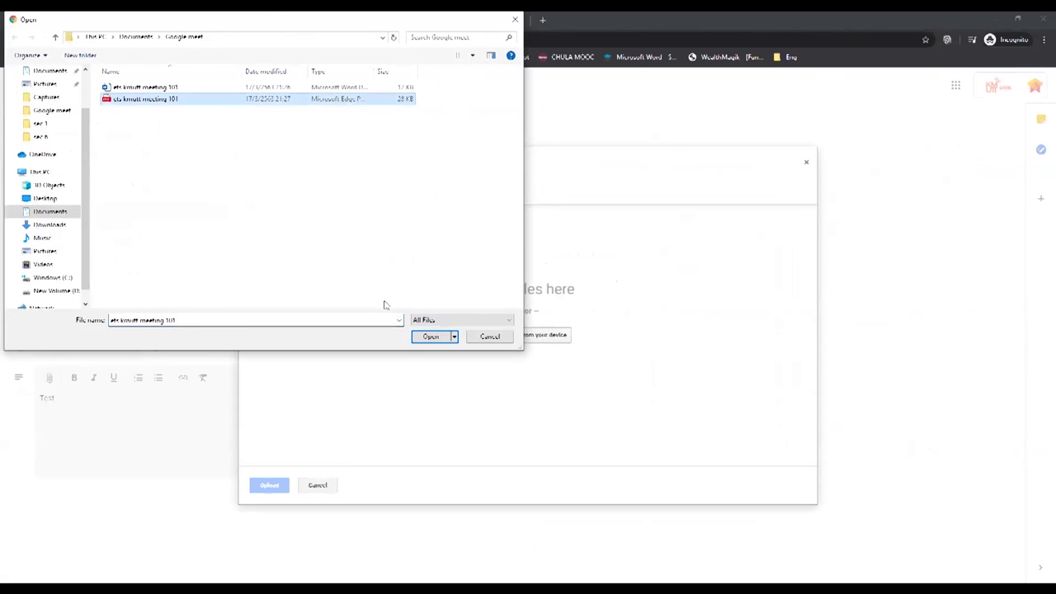
left_click(430, 336)
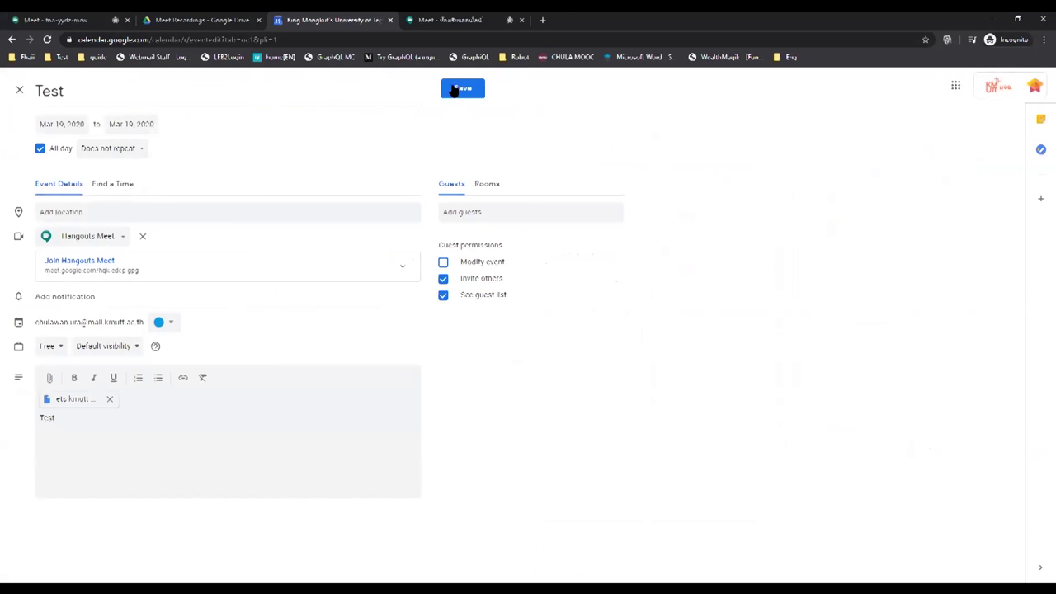
Save the Test event, and join its meeting through the Meet home page opened from the list of Google apps
left_click(453, 88)
left_click(437, 20)
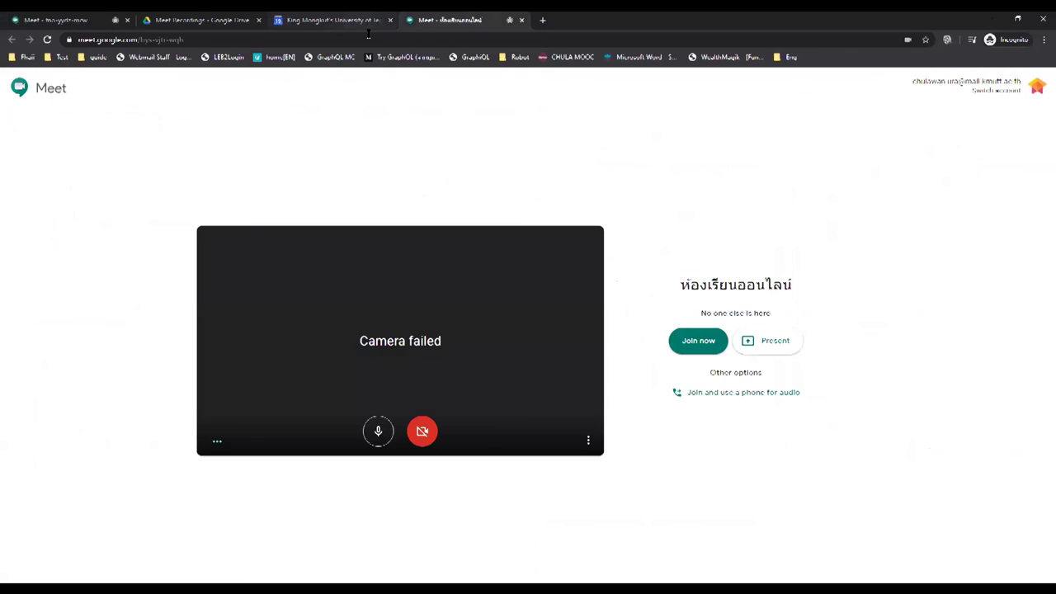
left_click(330, 20)
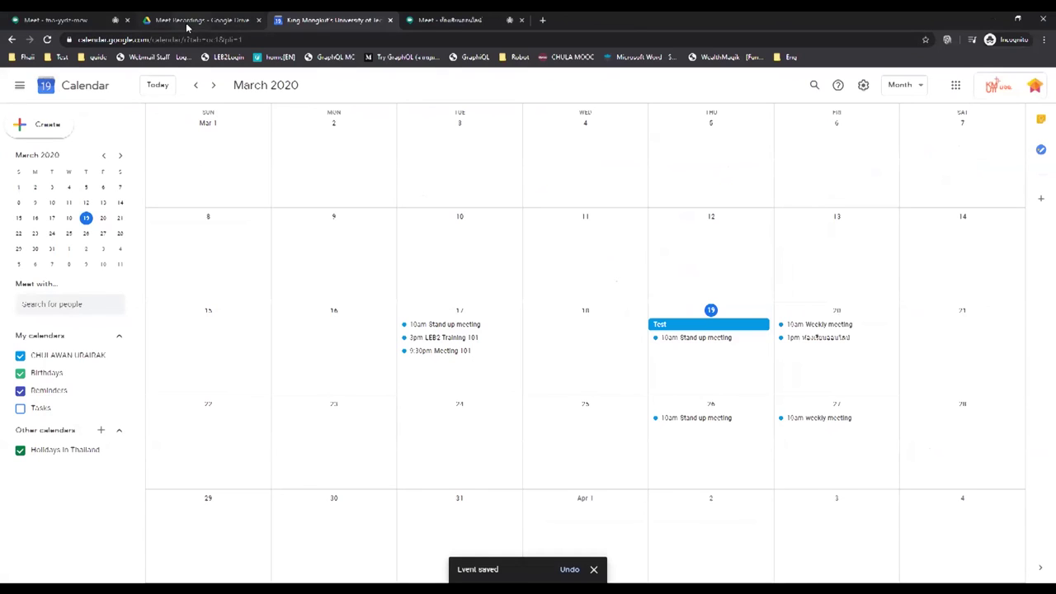
left_click(955, 85)
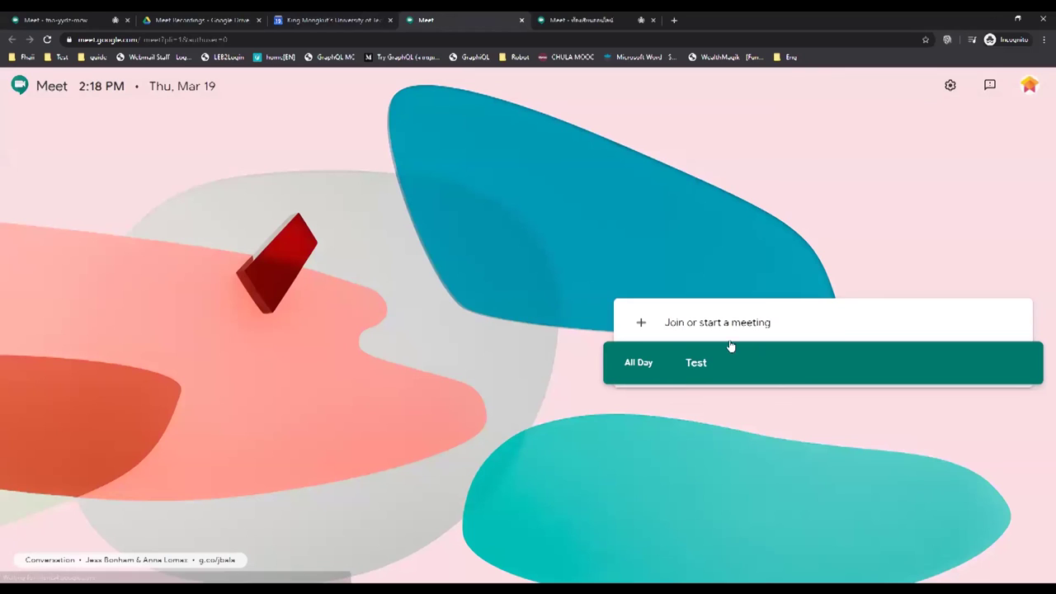
left_click(734, 368)
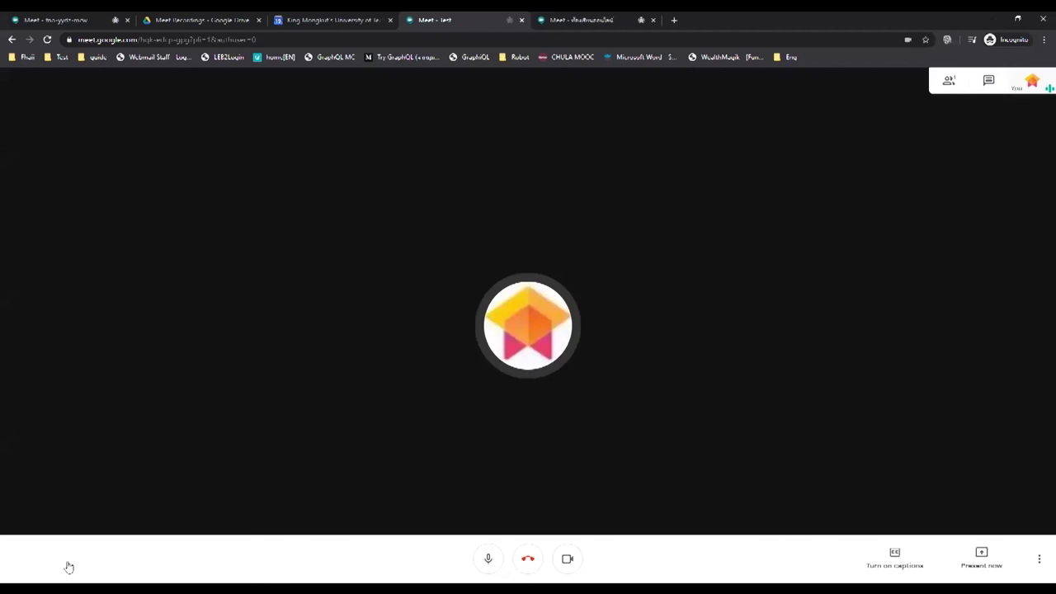
Show the Test meeting's details and view its attachments
left_click(60, 560)
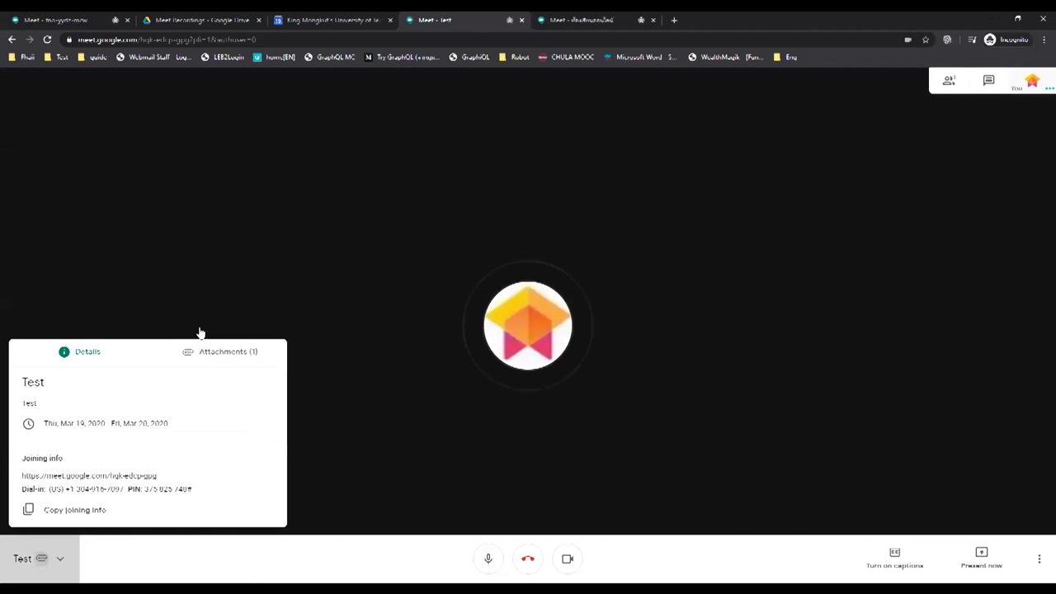
key("ctrl+e")
left_click(255, 352)
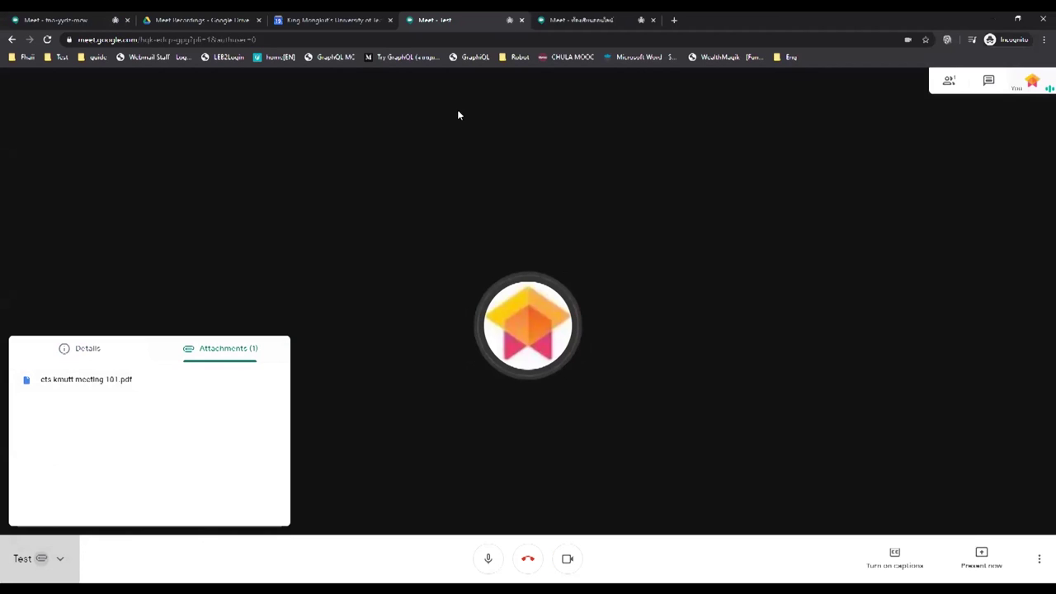
key("ctrl+e")
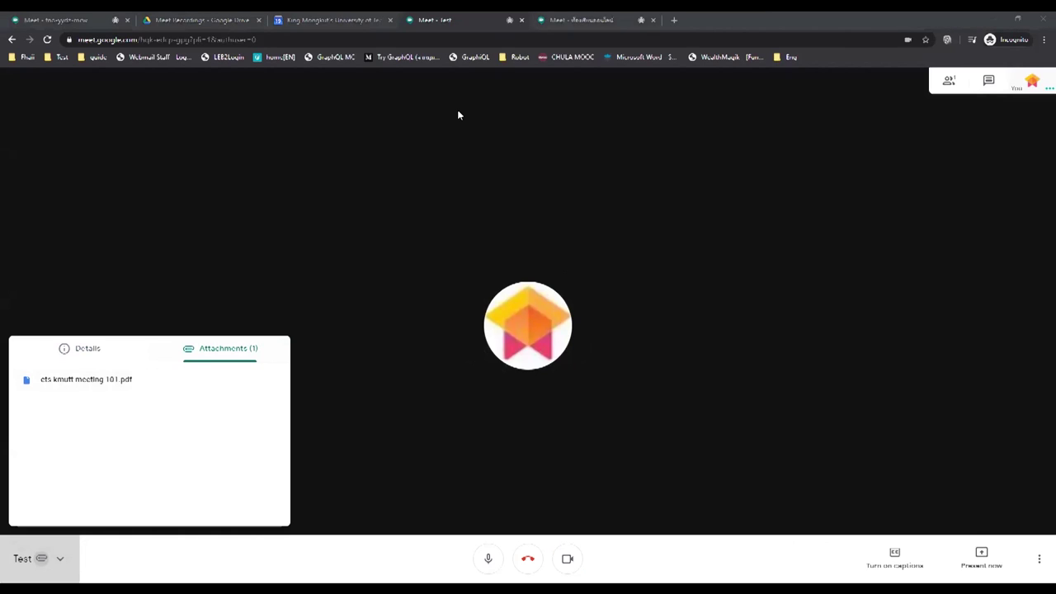
Close the Google Drive and Google Calendar tabs and return to the Test meeting
left_click(269, 20)
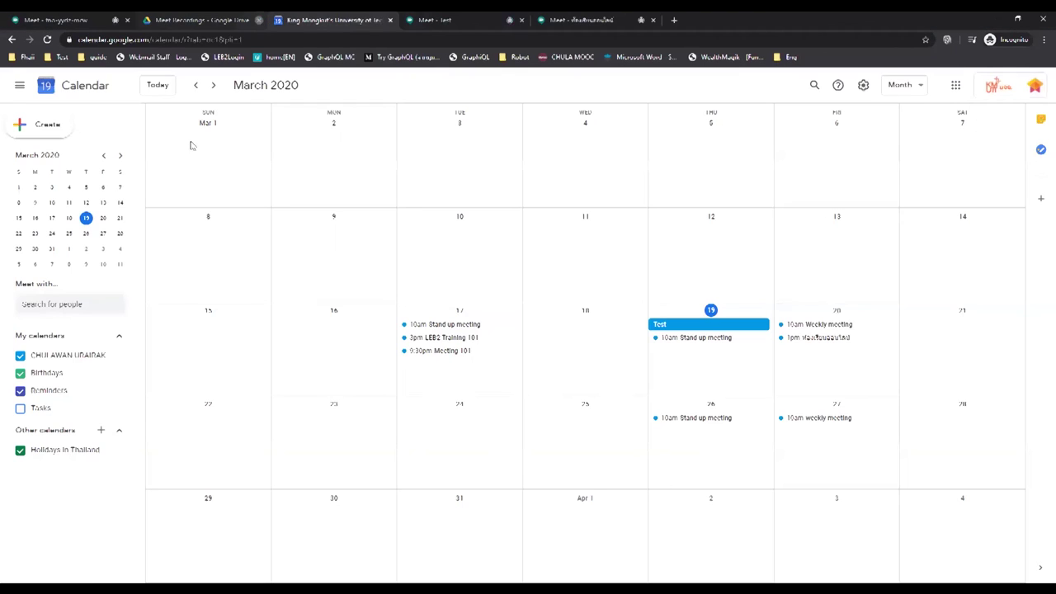
left_click(259, 20)
key("ctrl+w")
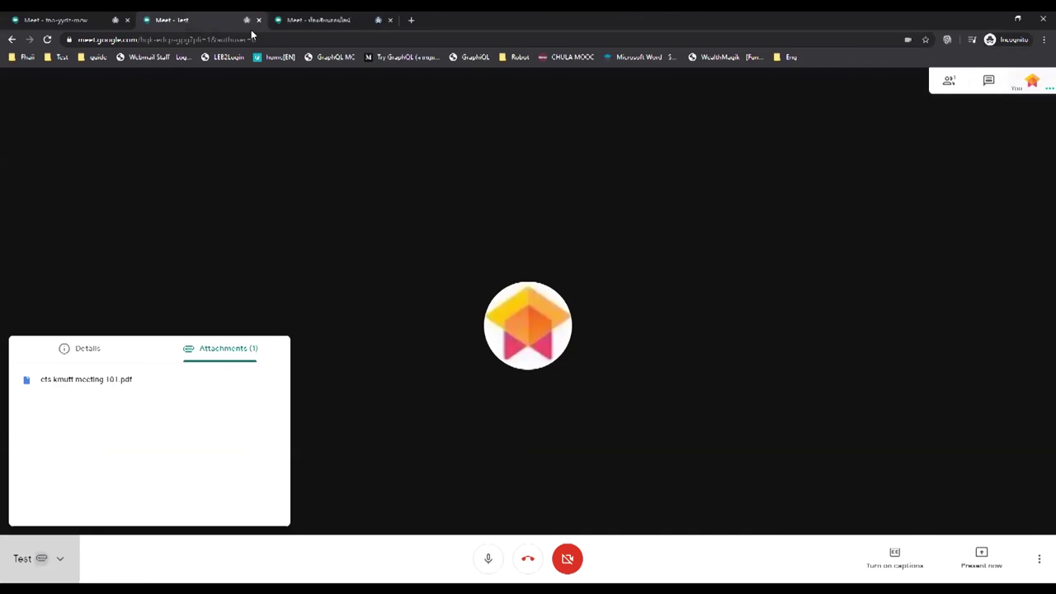